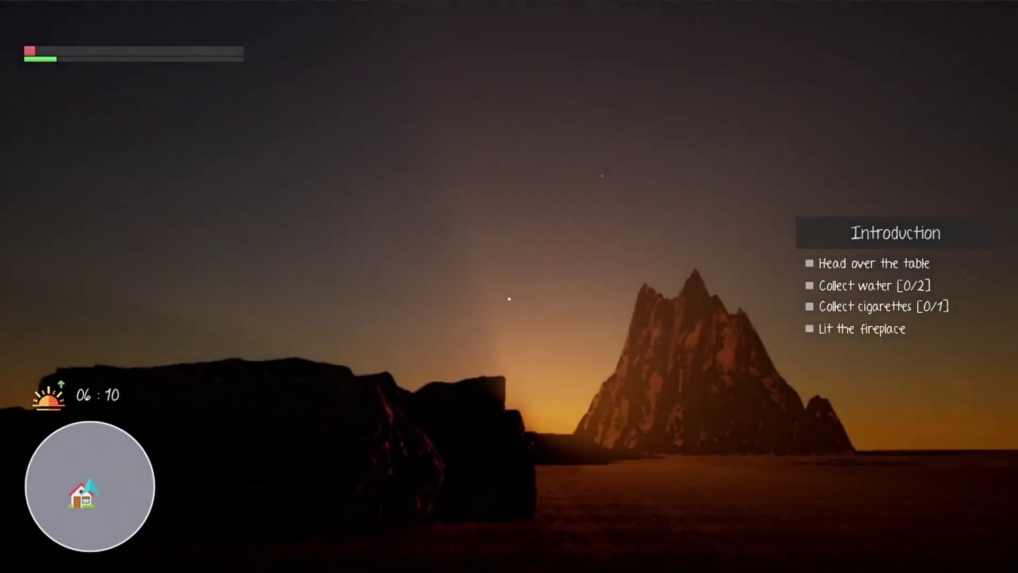
# Exit Play-in-Editor to return to the level editor at the Niagara/WeatherSystem folder
pyautogui.press('Escape')
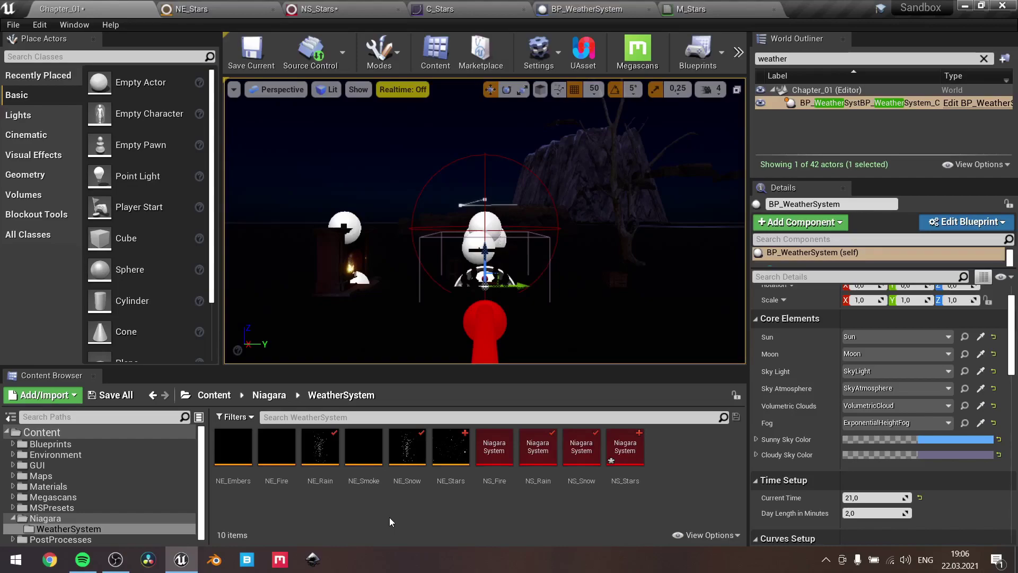
pyautogui.rightClick(389, 520)
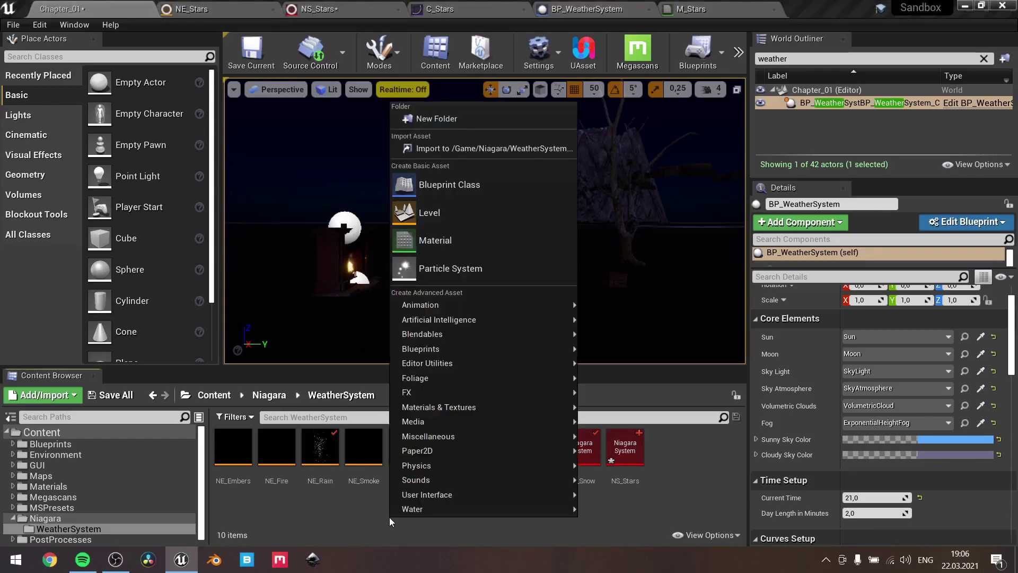
pyautogui.moveTo(467, 387)
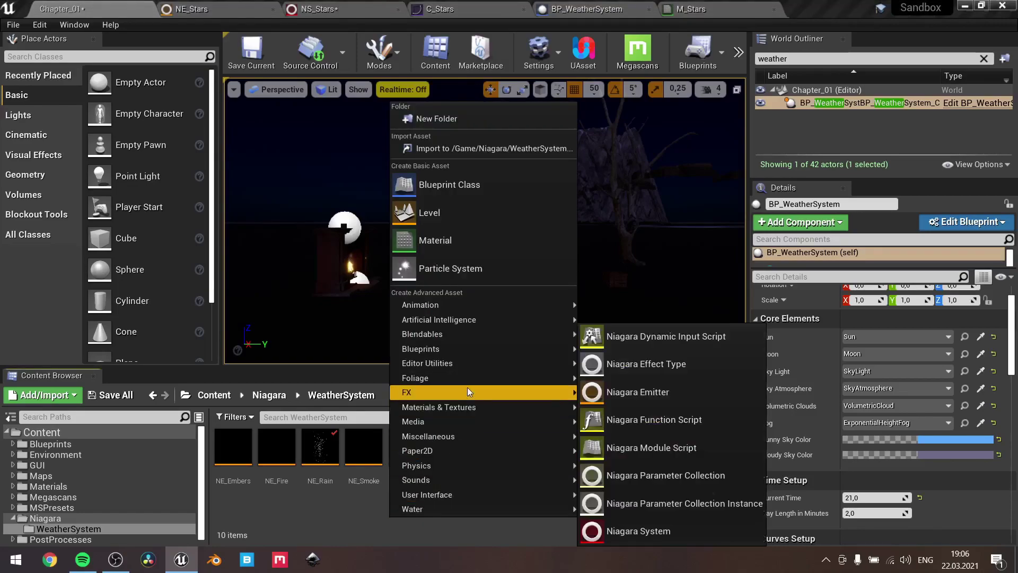
pyautogui.click(651, 399)
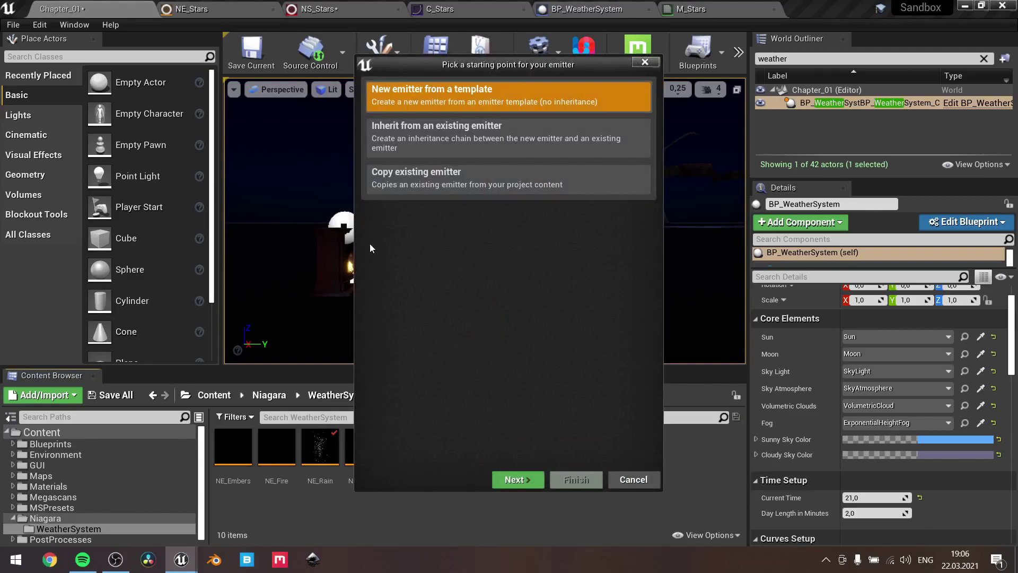
pyautogui.click(500, 475)
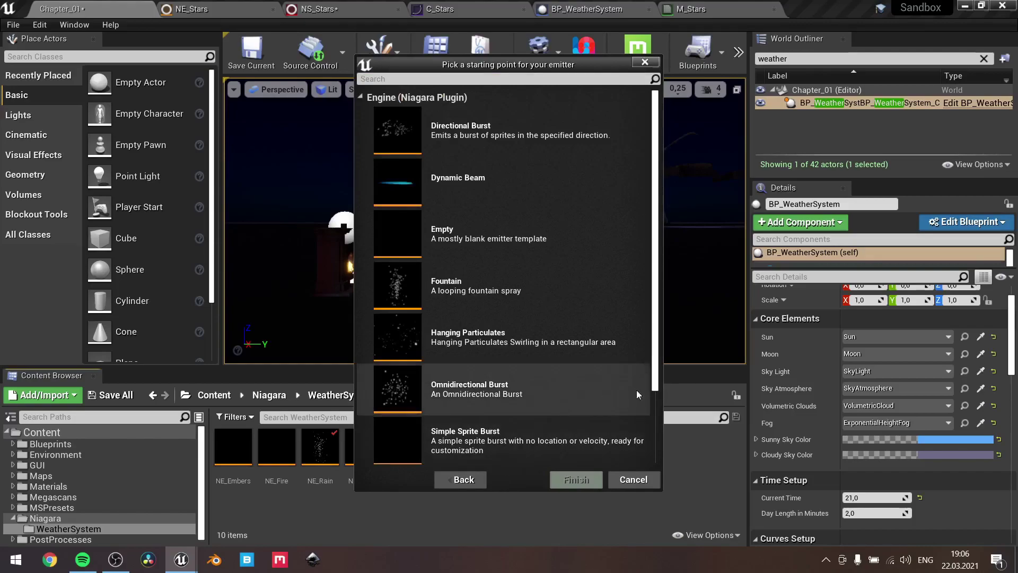
pyautogui.scroll(-1, 656, 356)
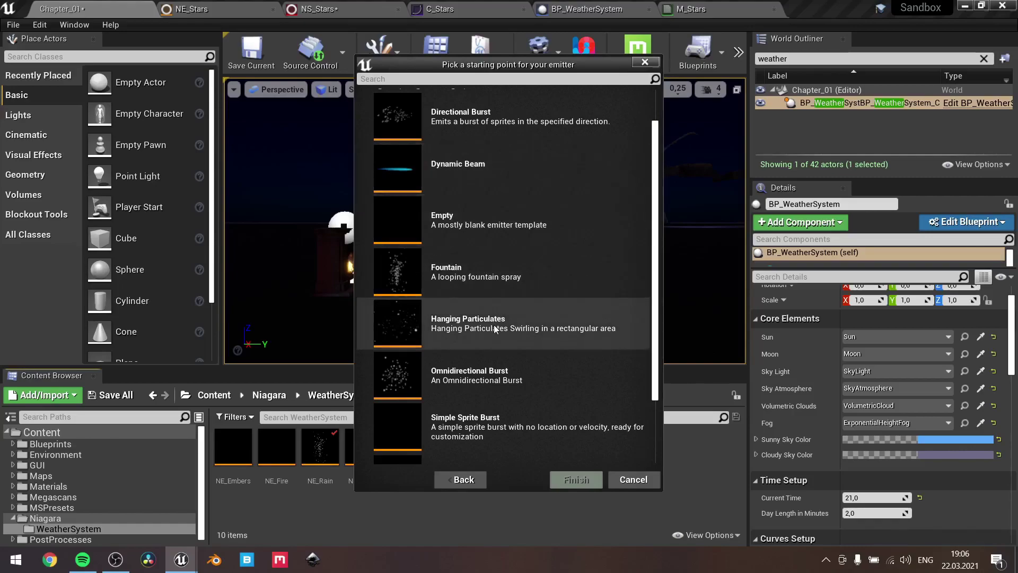
pyautogui.click(627, 480)
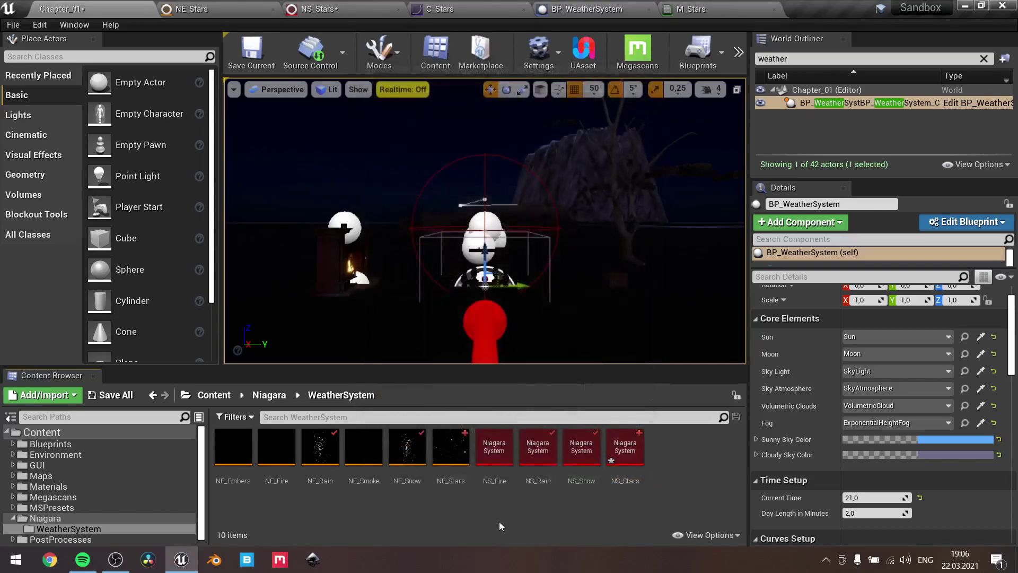
# Open the NE_Stars emitter asset in the Niagara emitter editor
pyautogui.click(454, 451)
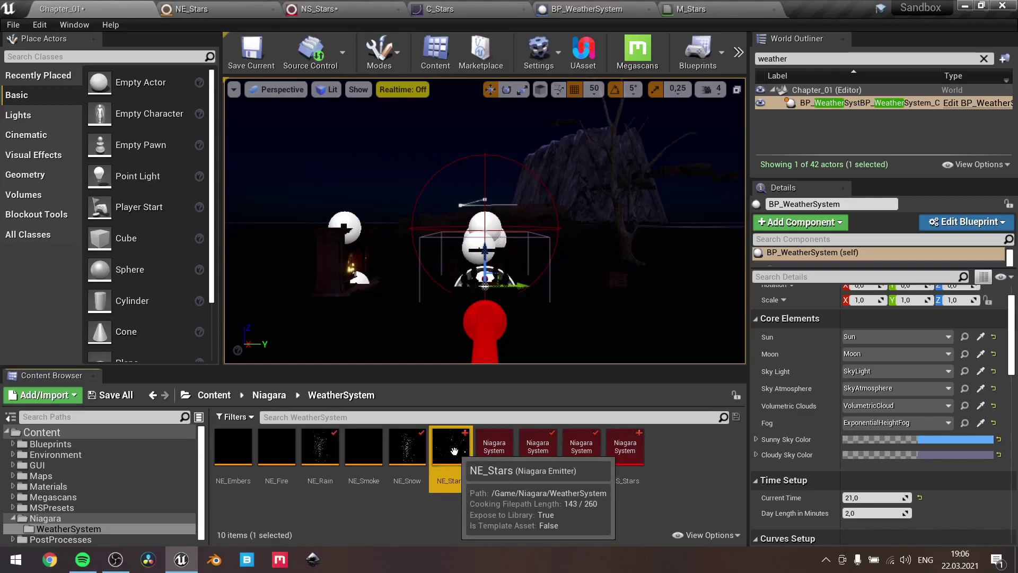
pyautogui.rightClick(454, 451)
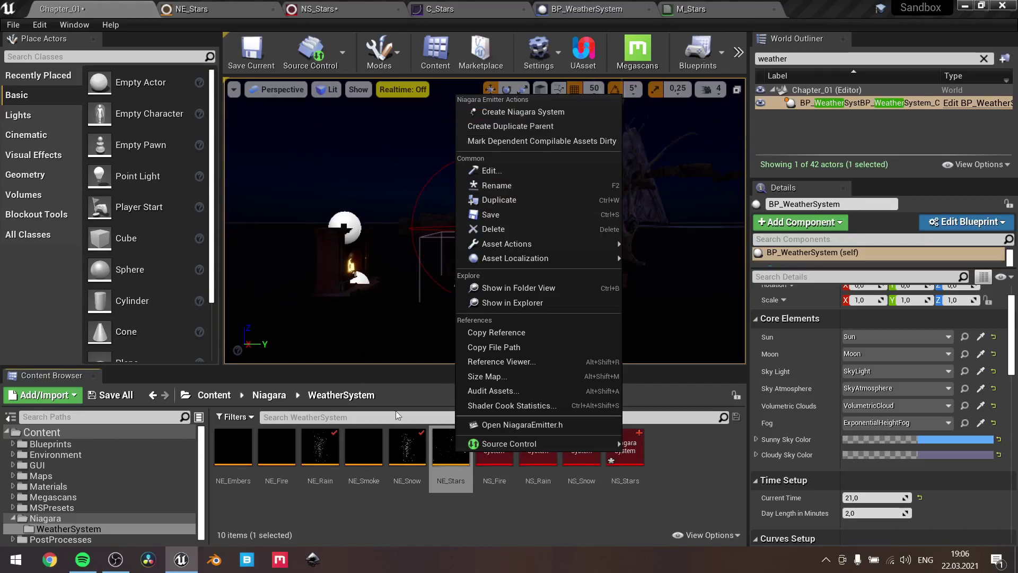
pyautogui.click(492, 512)
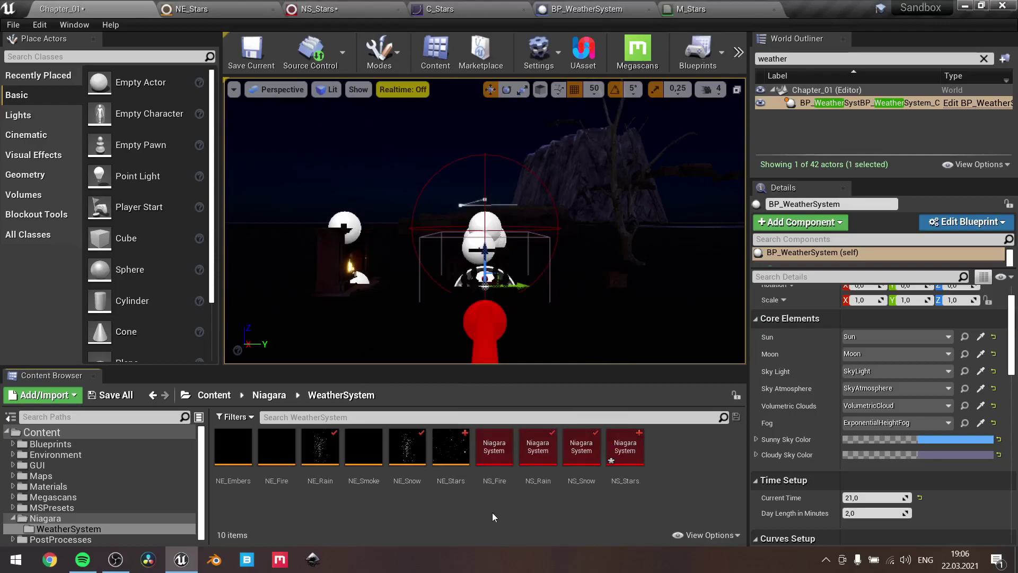
pyautogui.click(218, 9)
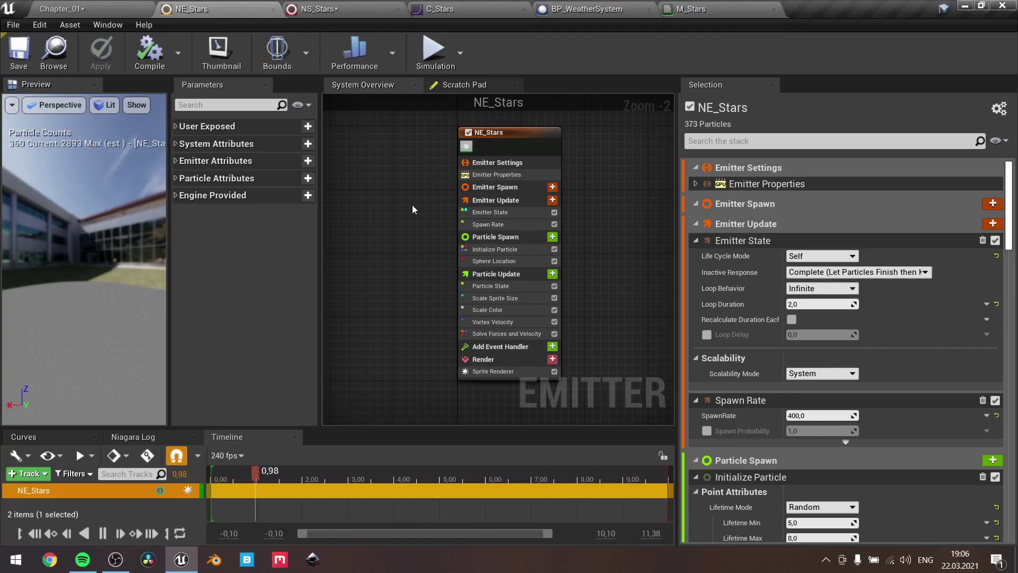
# Show NE_Stars Emitter Properties: GPUCompute sim target and fixed bounds -10000 to 10000
pyautogui.scroll(2, 411, 205)
pyautogui.moveTo(412, 204); pyautogui.dragTo(347, 240, button='right')
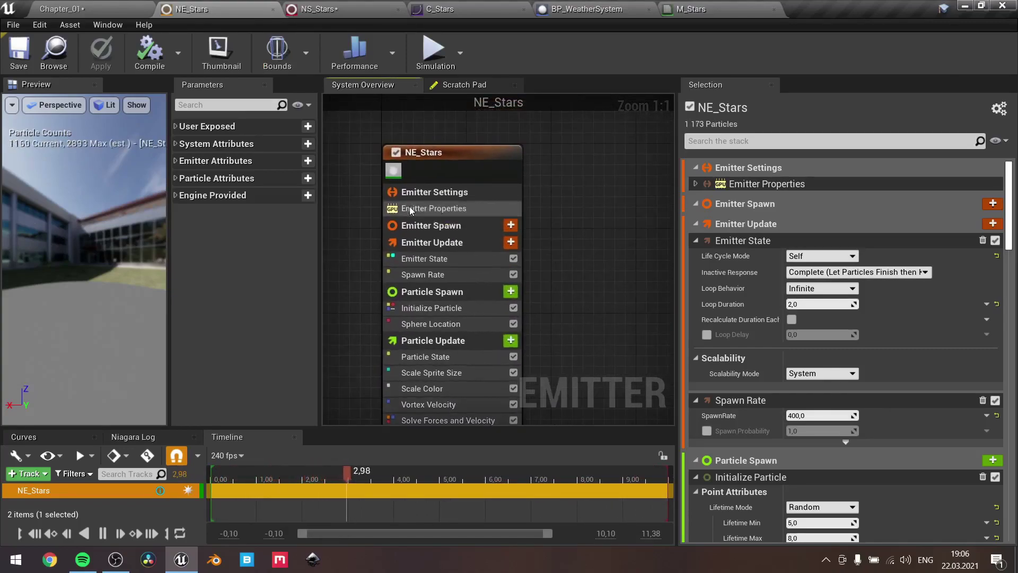
pyautogui.click(427, 208)
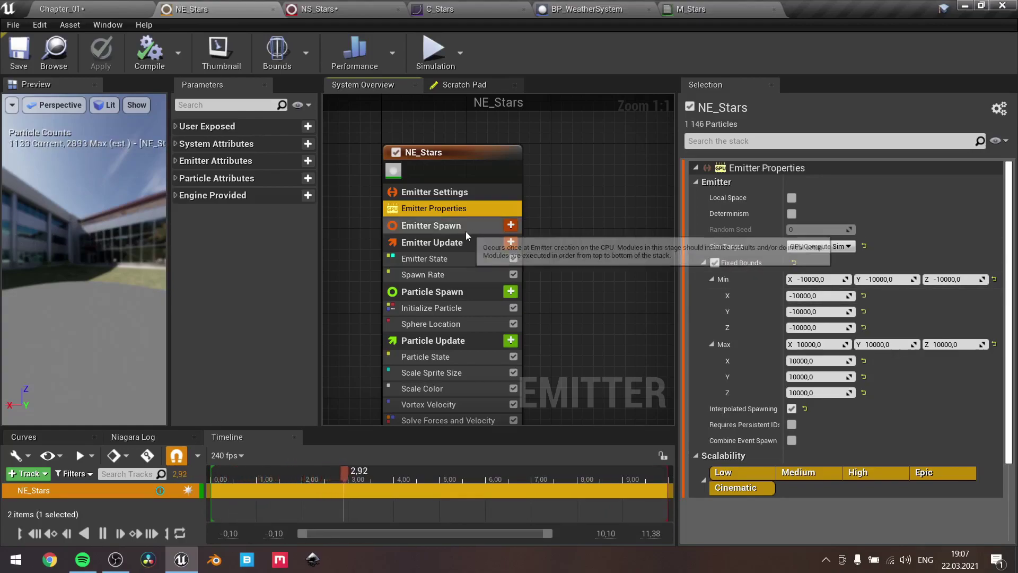
# Review the Emitter State module, then the Spawn Rate module set to 400
pyautogui.click(448, 258)
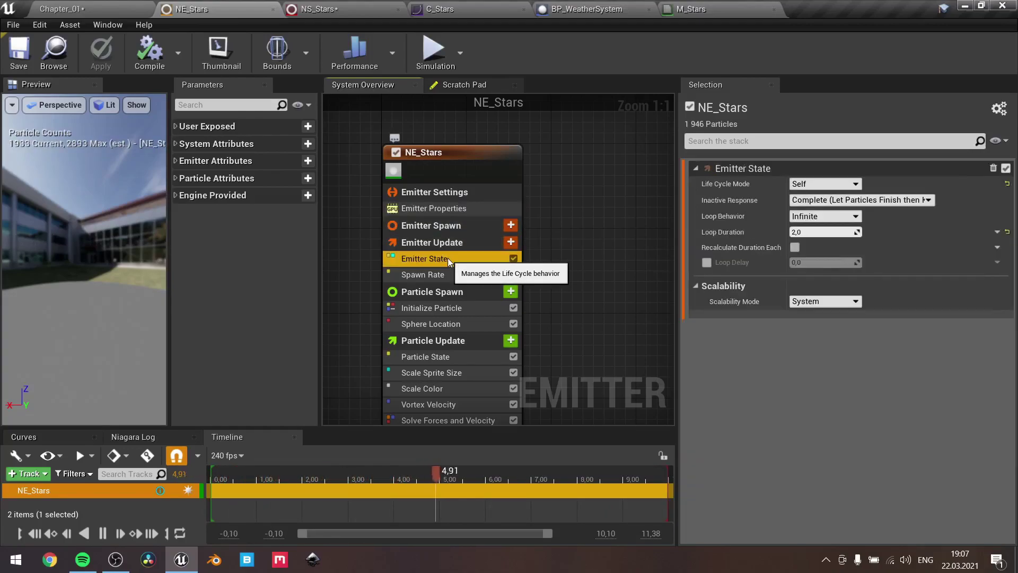
pyautogui.click(443, 276)
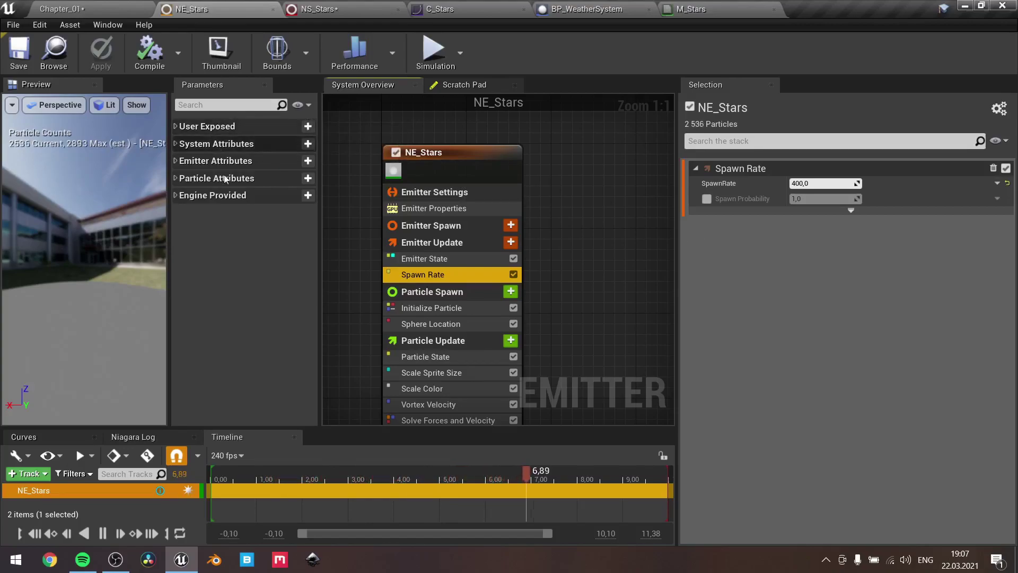
pyautogui.moveTo(591, 277); pyautogui.dragTo(611, 141, button='right')
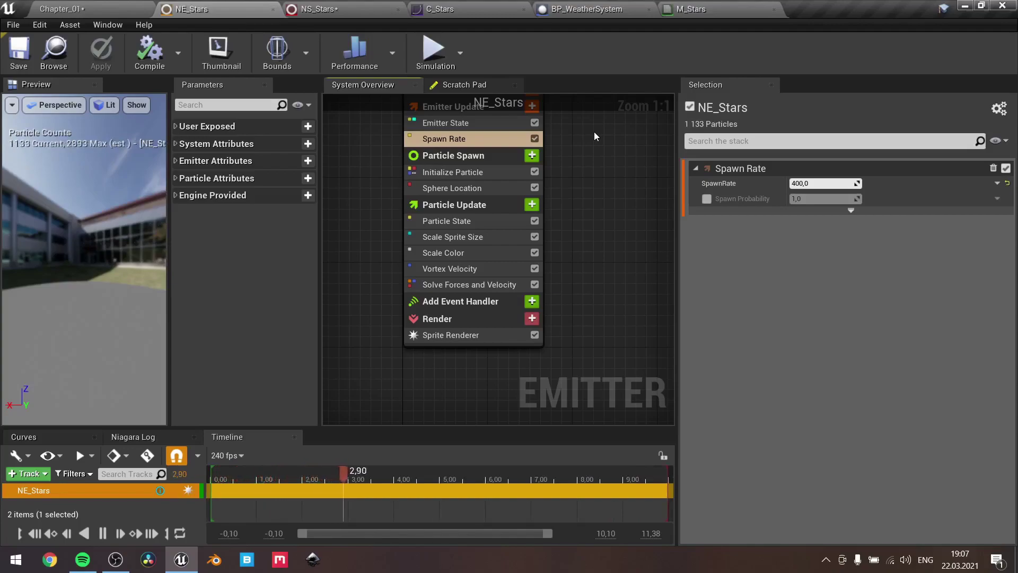
pyautogui.moveTo(593, 132); pyautogui.dragTo(580, 211, button='right')
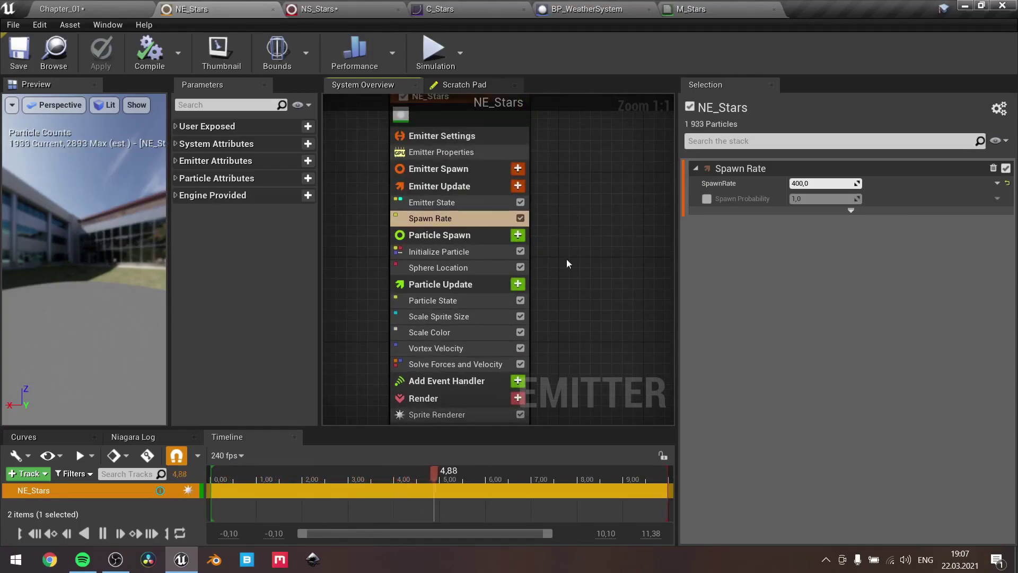
# Show Initialize Particle: lifetime 5.0–8.0, colour 0.6/0.6/1.0, sprite size 100–225
pyautogui.click(474, 258)
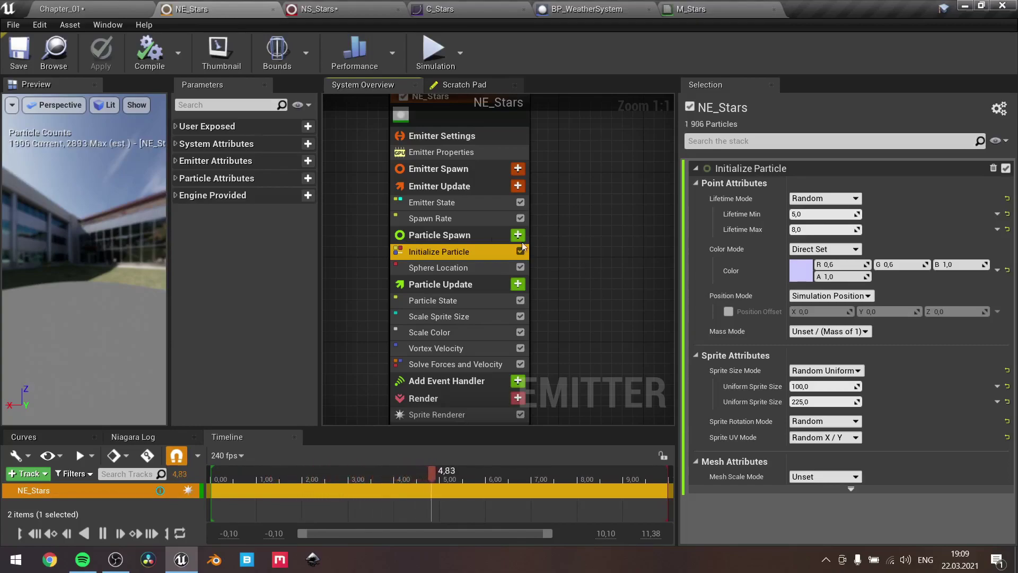
# Show Sphere Location (radius 75000, Z offset 6000) and widen the property label column
pyautogui.click(440, 268)
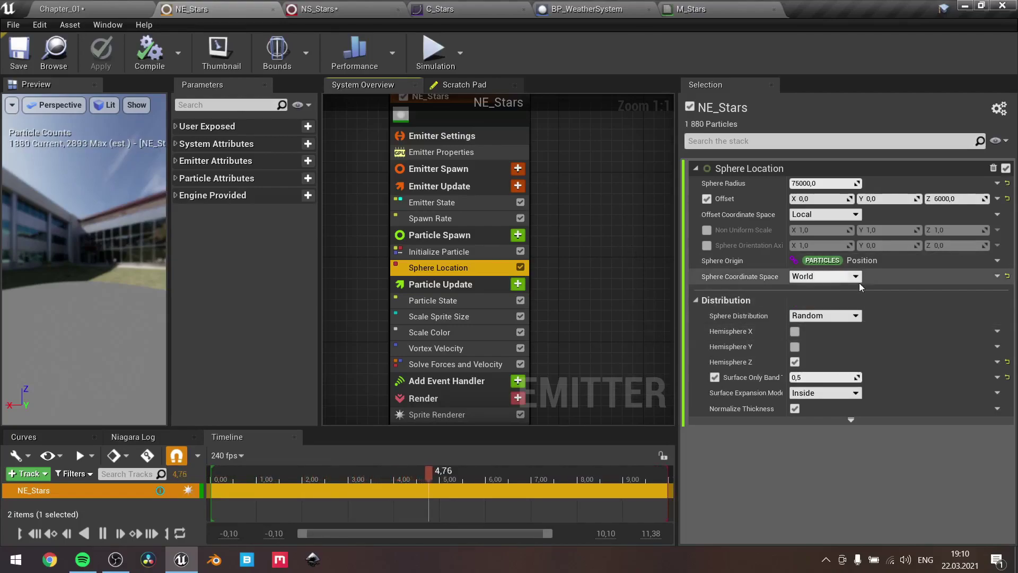
pyautogui.moveTo(731, 362)
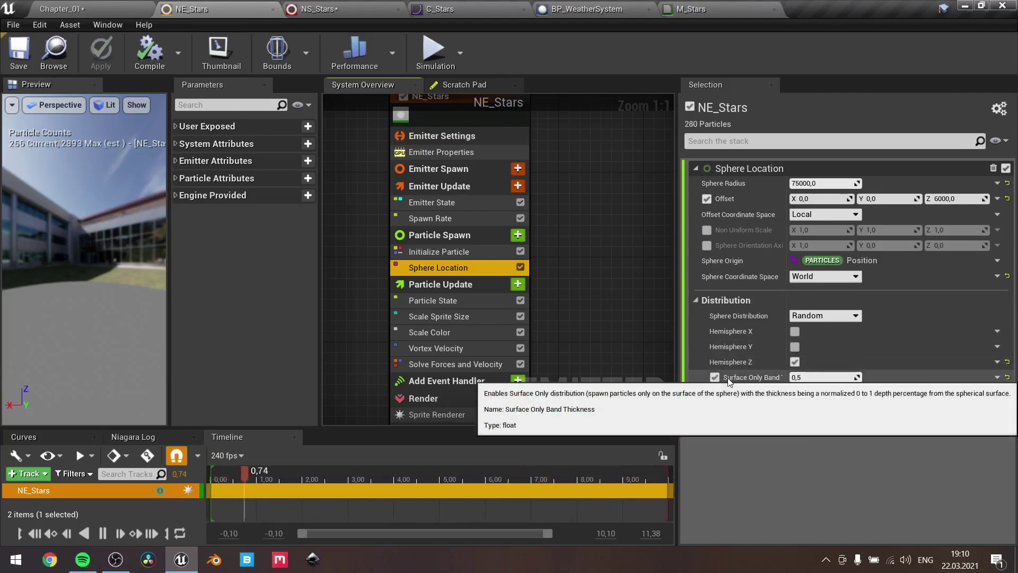
pyautogui.moveTo(786, 342); pyautogui.dragTo(816, 342)
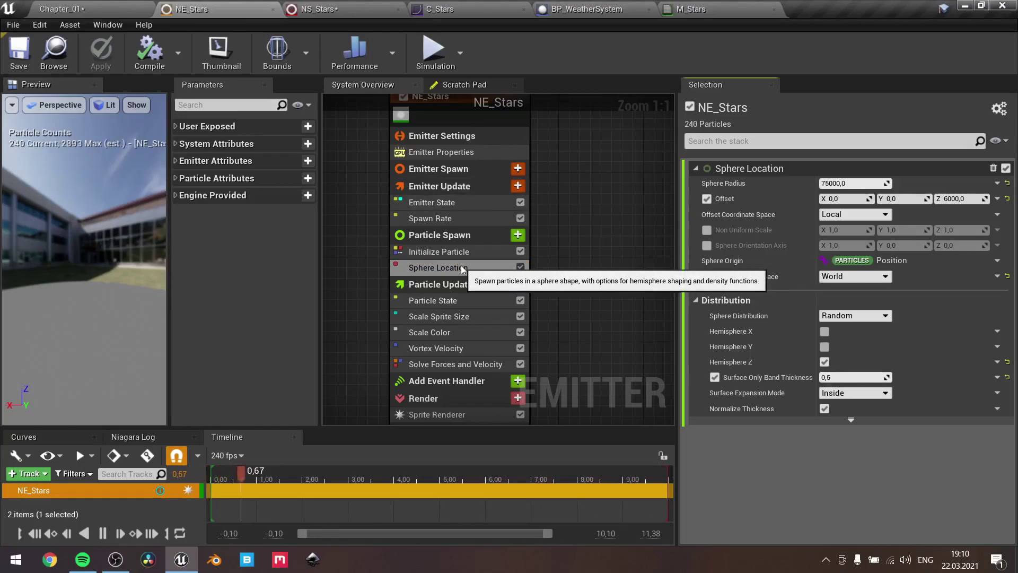
# Review the Scale Sprite Size, Scale Color and Vortex Velocity (amount 200) modules
pyautogui.click(435, 318)
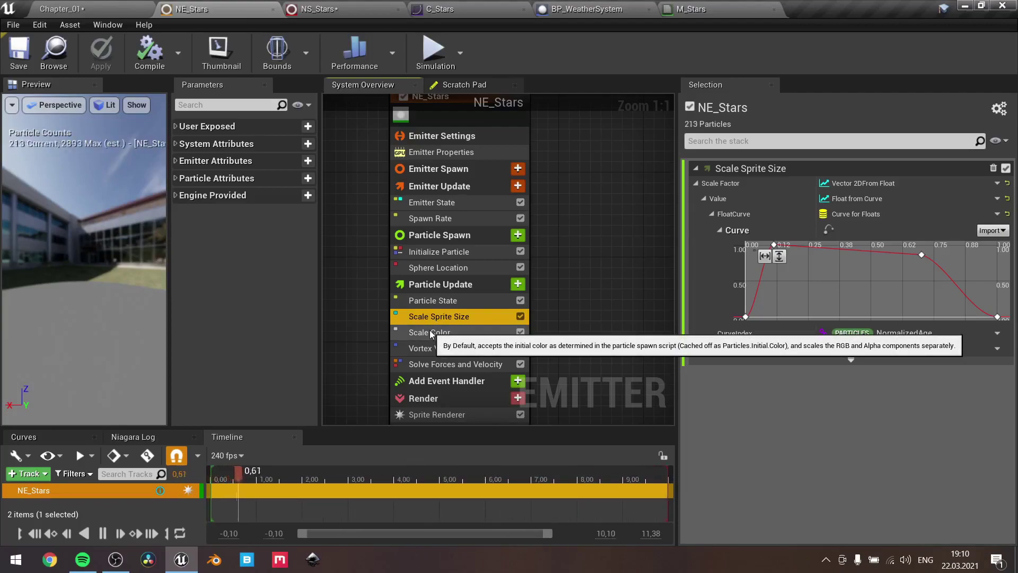
pyautogui.click(430, 332)
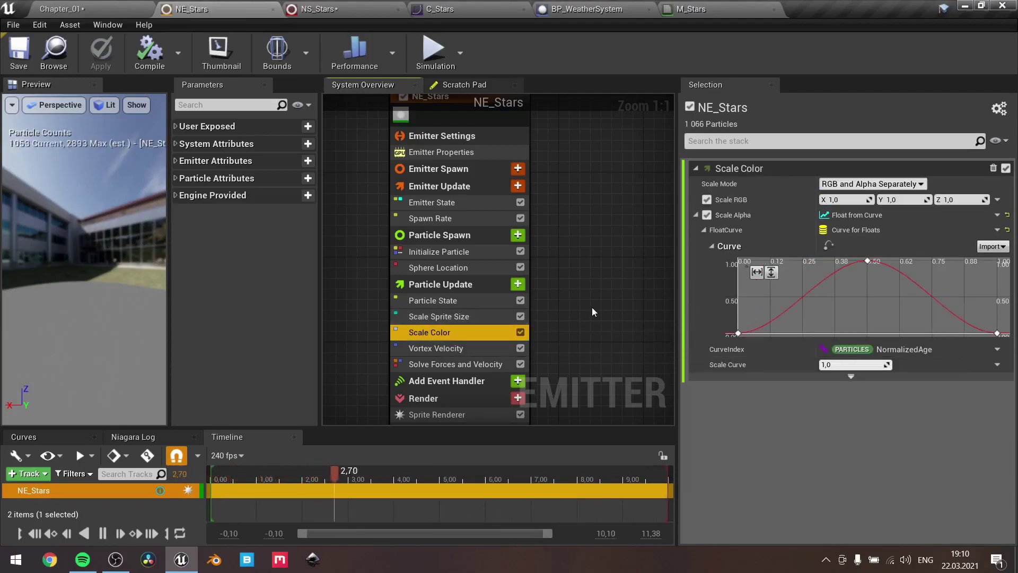
pyautogui.click(479, 345)
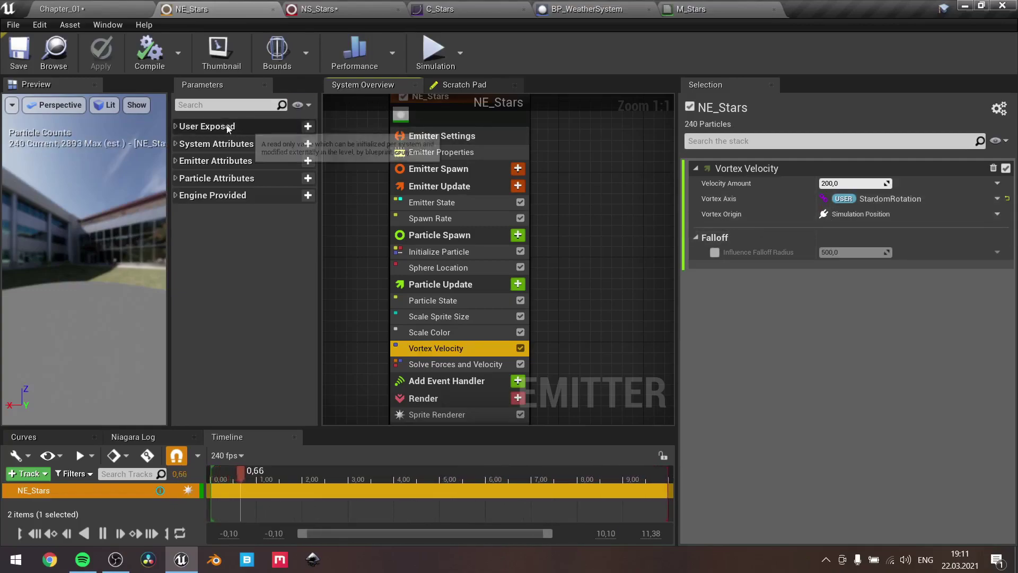
pyautogui.click(175, 126)
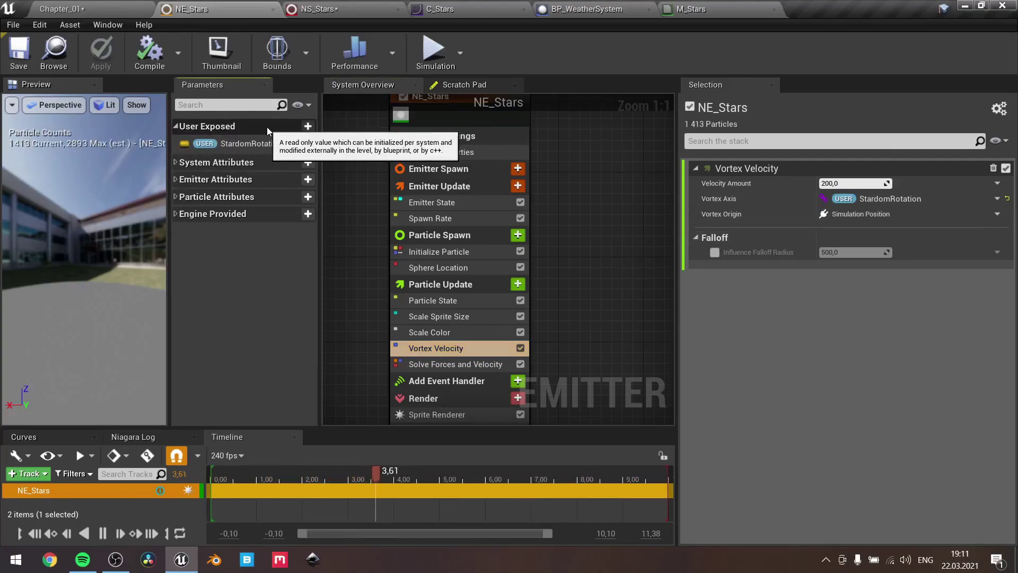
pyautogui.click(307, 127)
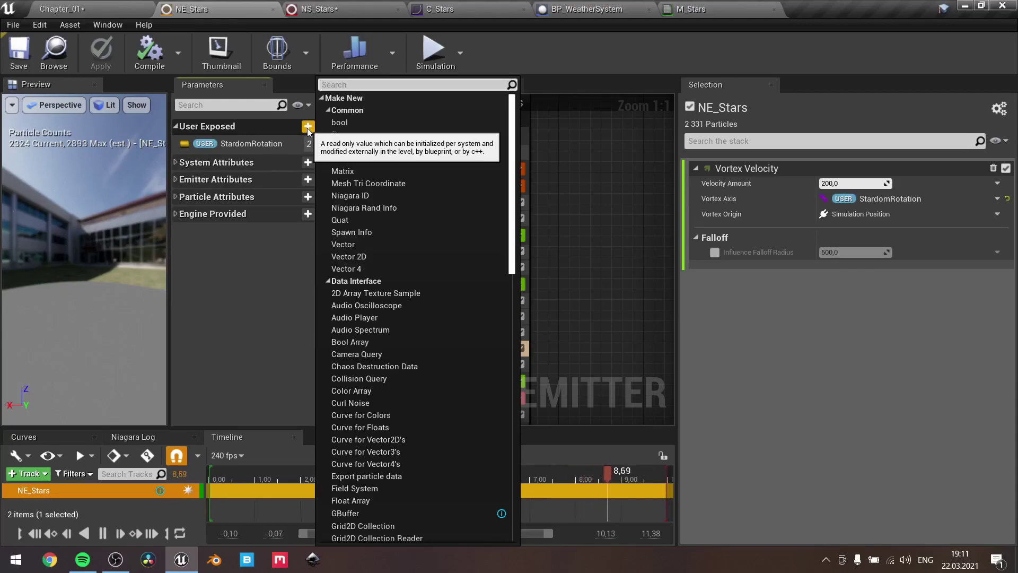
pyautogui.write('vector')
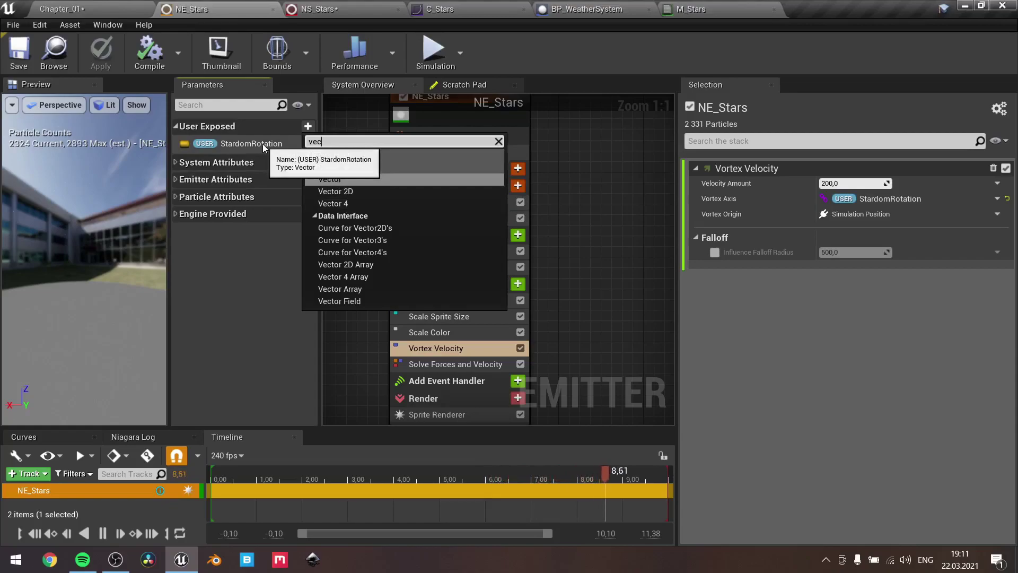
# Reset Vortex Axis to default and link it to the User StardomRotation parameter
pyautogui.click(604, 167)
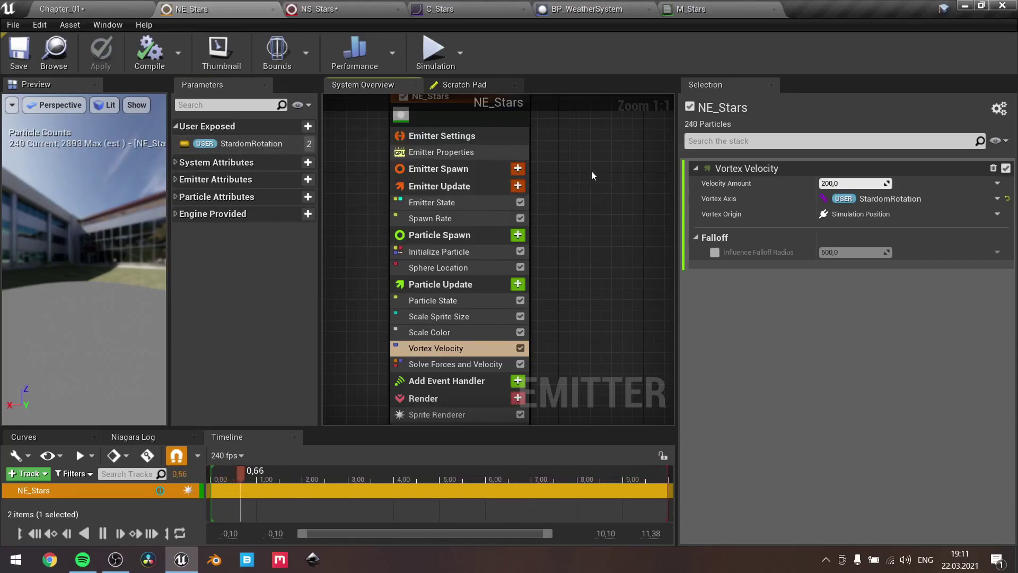
pyautogui.click(1007, 199)
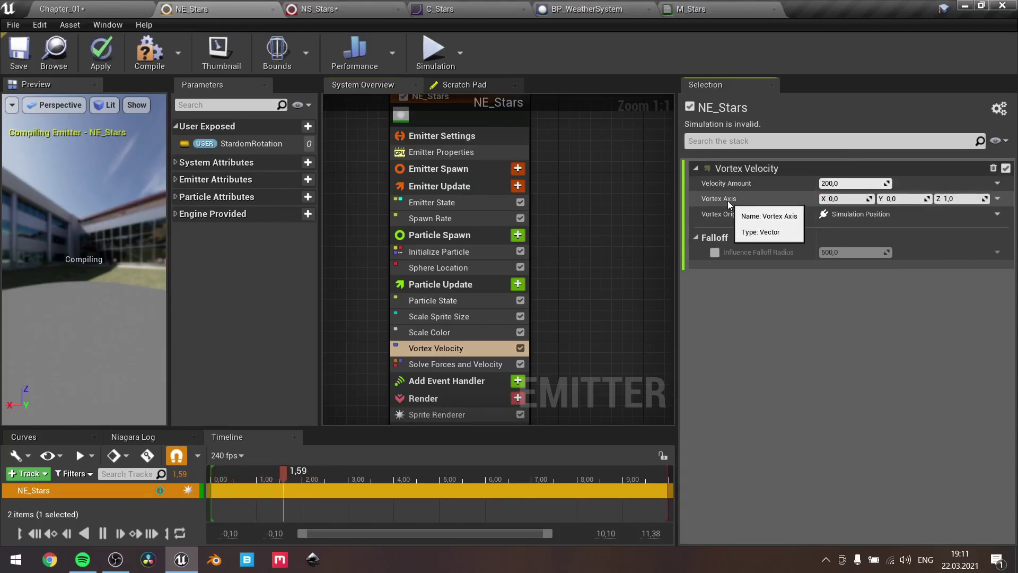
pyautogui.click(996, 200)
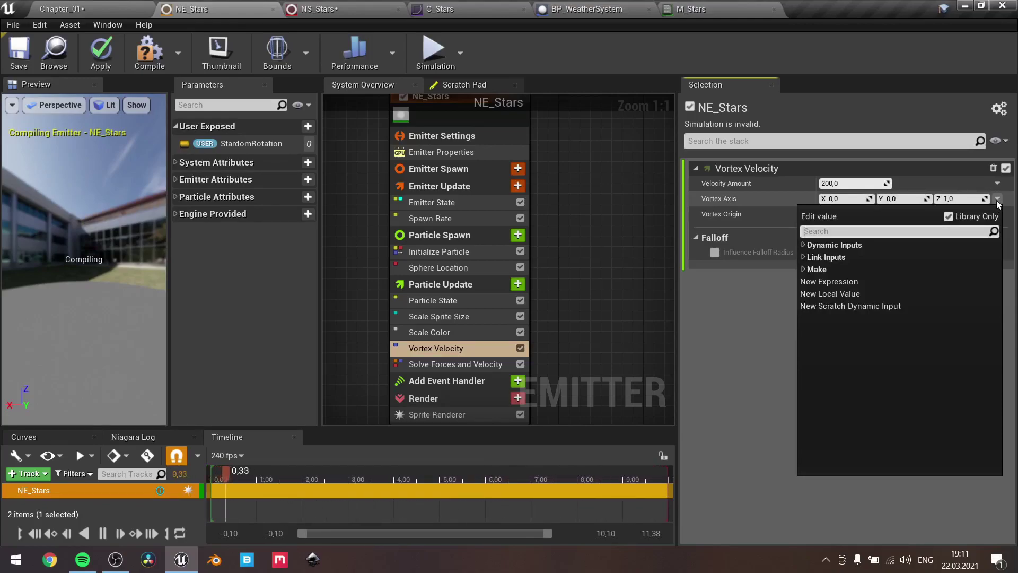
pyautogui.write('stardom')
pyautogui.click(882, 270)
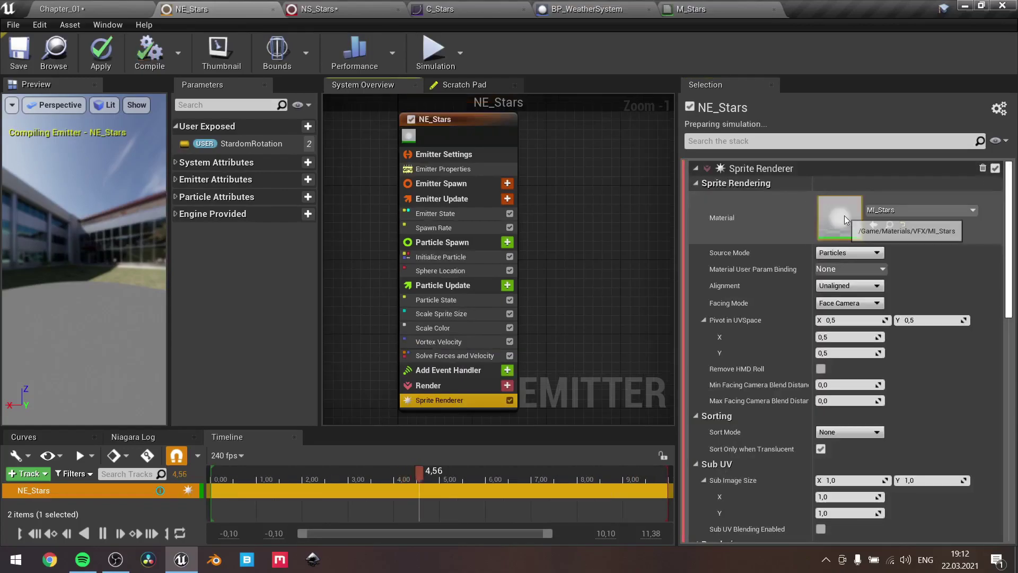
# Switch to the M_Stars material graph with Particle Color driving Emissive Color
pyautogui.click(675, 8)
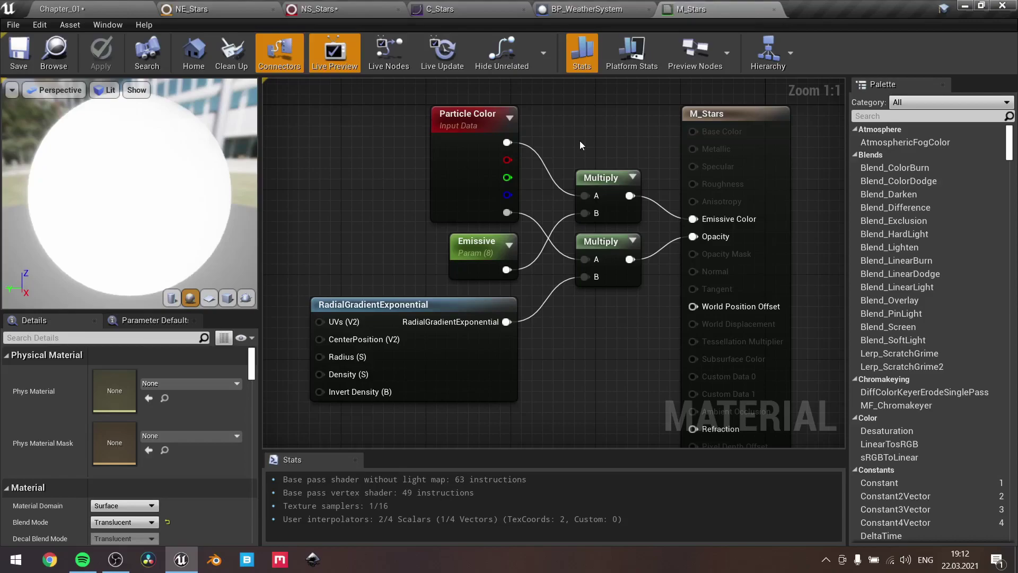
# Inspect the M_Stars output node's Translucency settings: Volumetric NonDirectional lighting, fogging off
pyautogui.hotkey('ctrl', 'a')
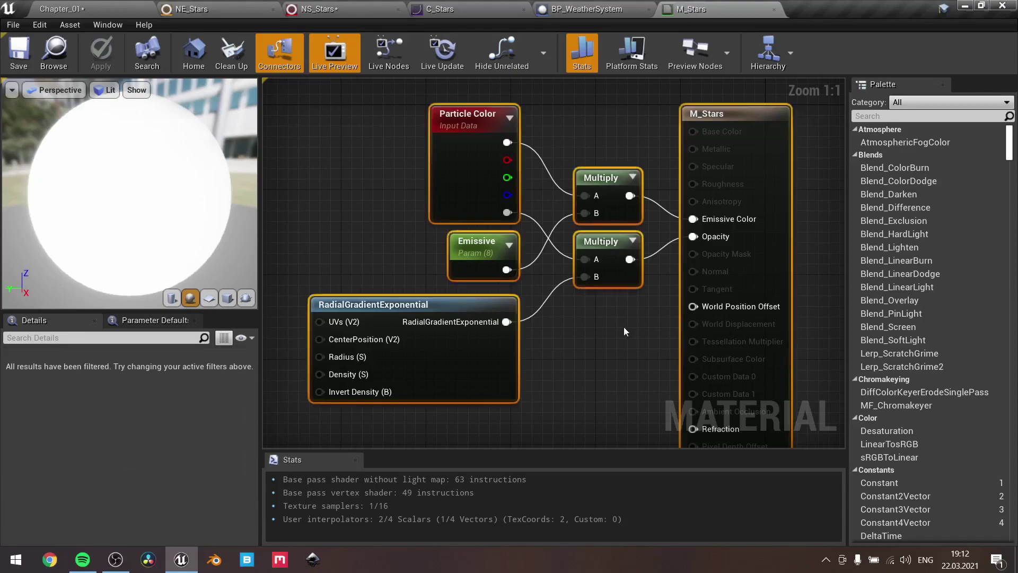
pyautogui.click(623, 330)
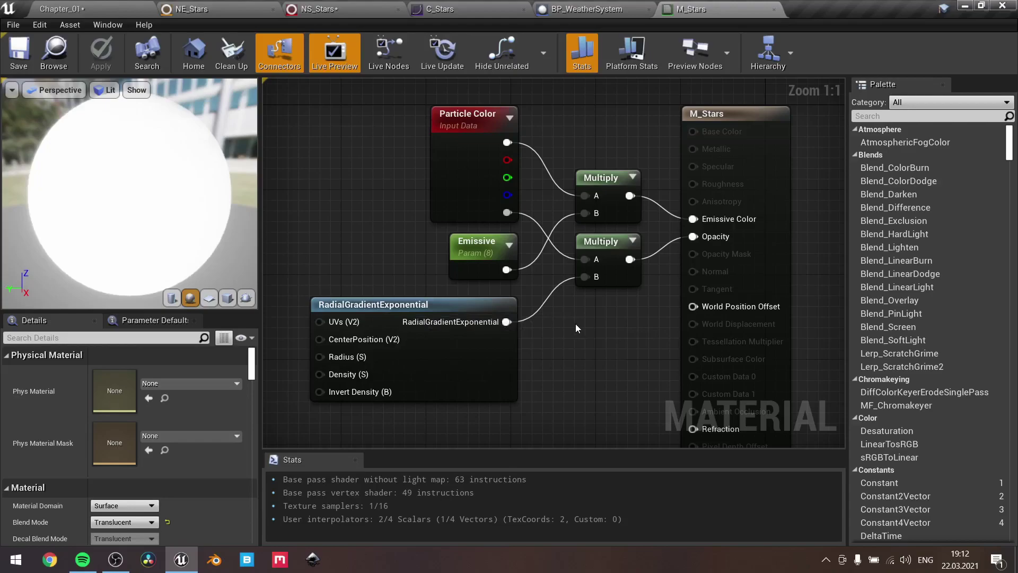
pyautogui.click(722, 132)
pyautogui.scroll(-1, 100, 409)
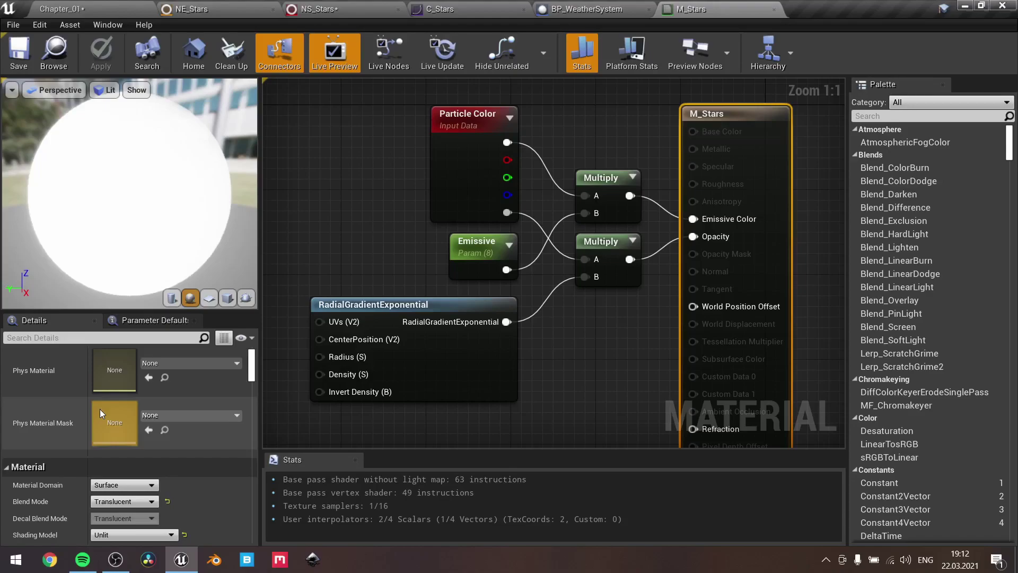
pyautogui.scroll(-5, 99, 409)
pyautogui.scroll(-12, 100, 408)
pyautogui.scroll(-10, 99, 409)
pyautogui.scroll(-3, 100, 409)
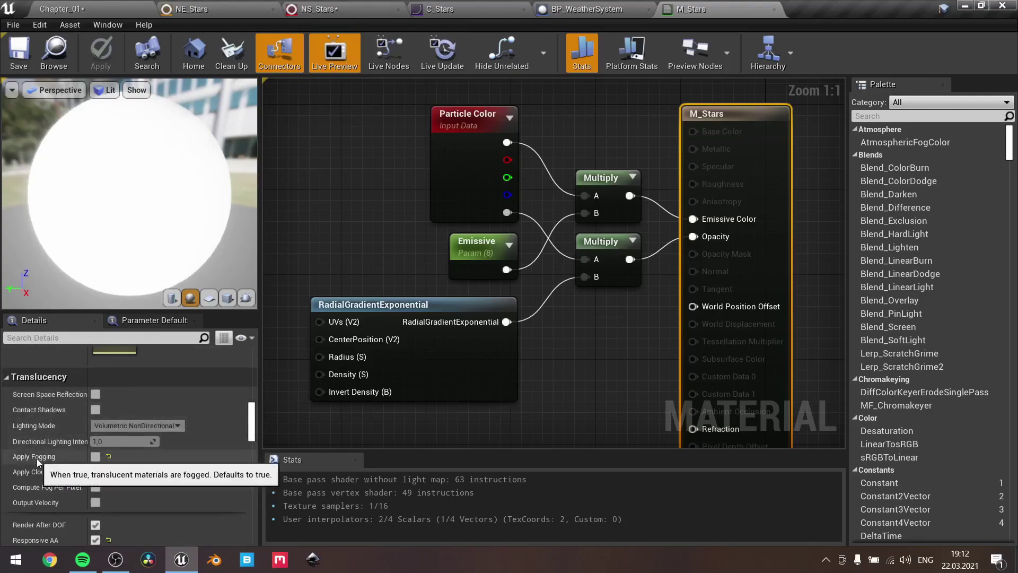
pyautogui.scroll(-1, 71, 415)
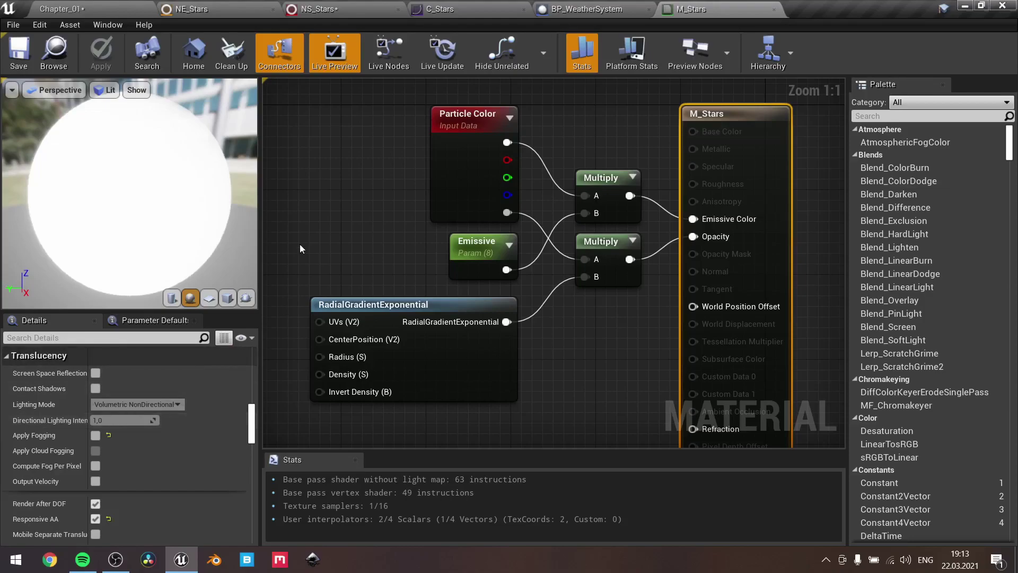
pyautogui.scroll(-1, 300, 244)
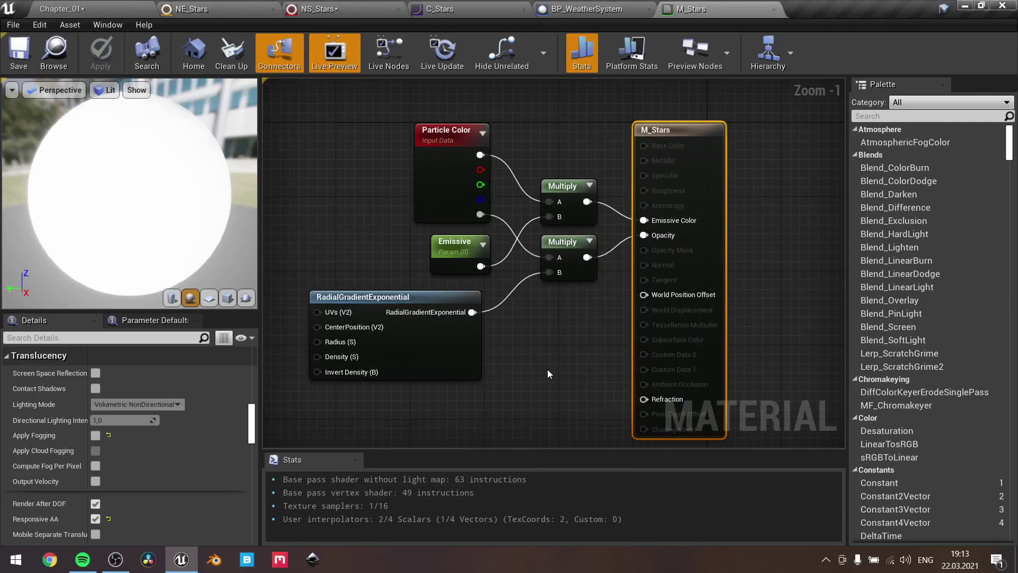
# Close the M_Stars material and view the NE_Stars emitter settings
pyautogui.click(774, 11)
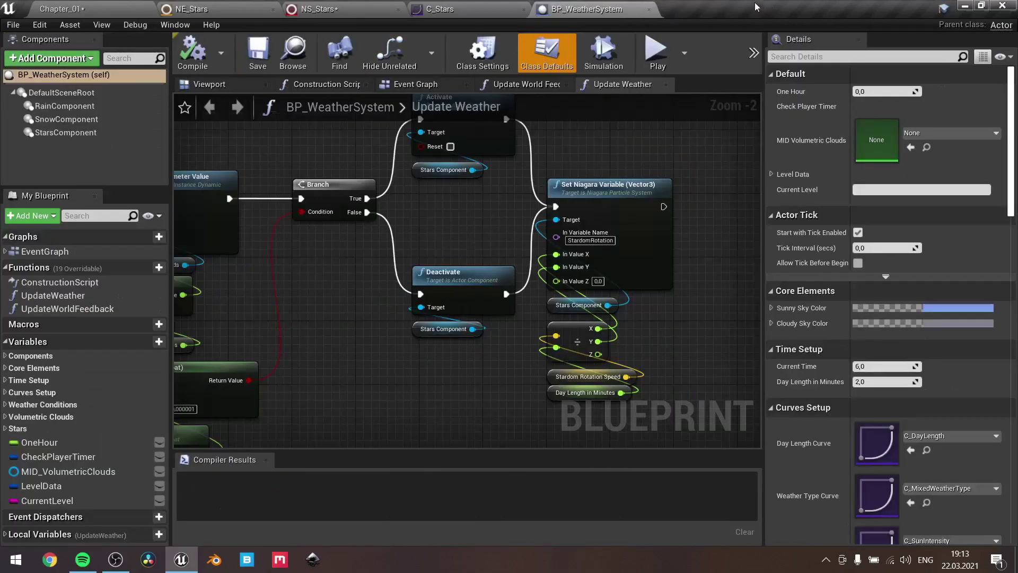
pyautogui.click(174, 7)
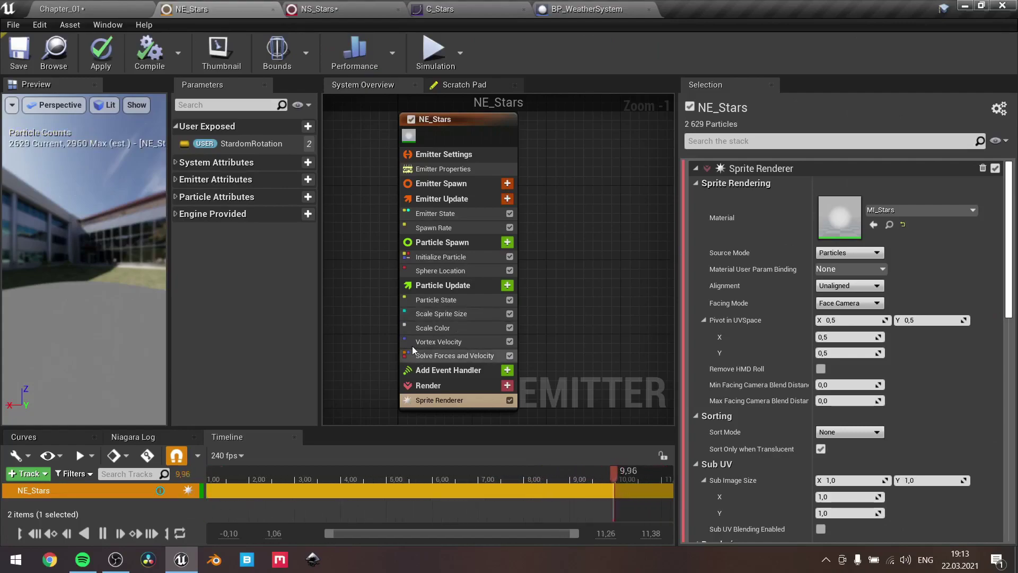
pyautogui.click(443, 154)
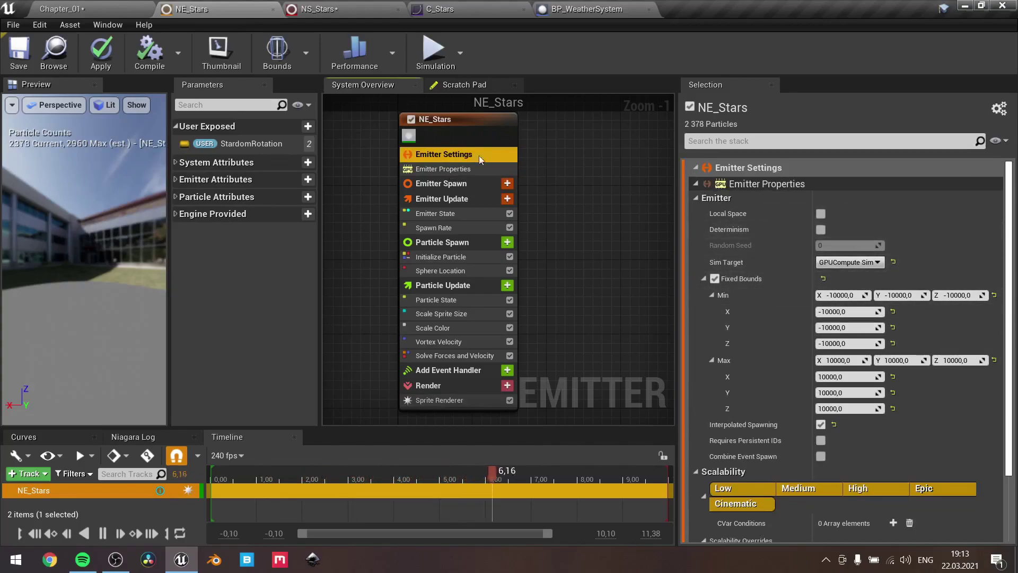
# Review the Spawn Rate, Initialize Particle, Sphere Location, size, colour, vortex and sprite renderer modules
pyautogui.click(447, 228)
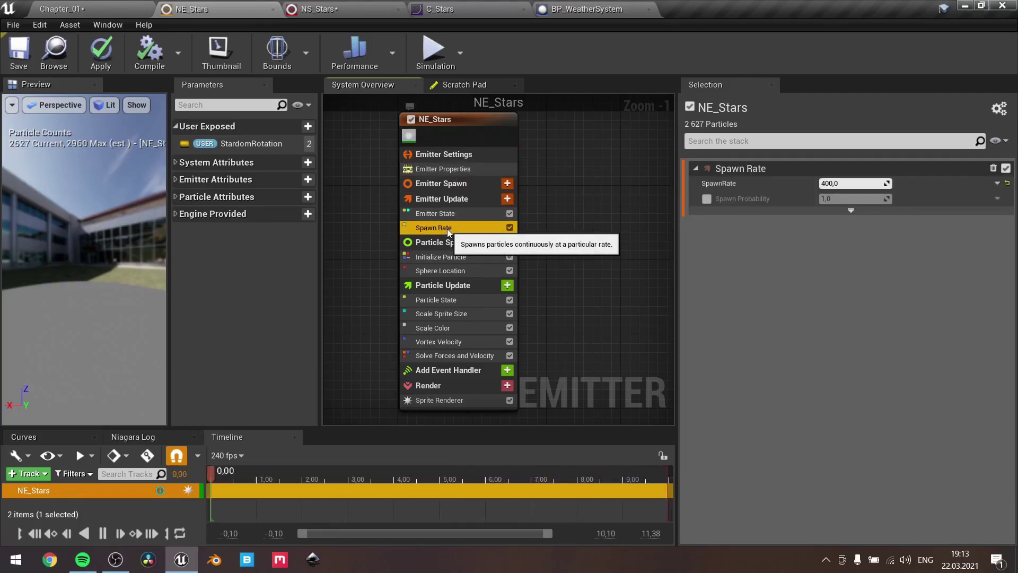
pyautogui.click(444, 258)
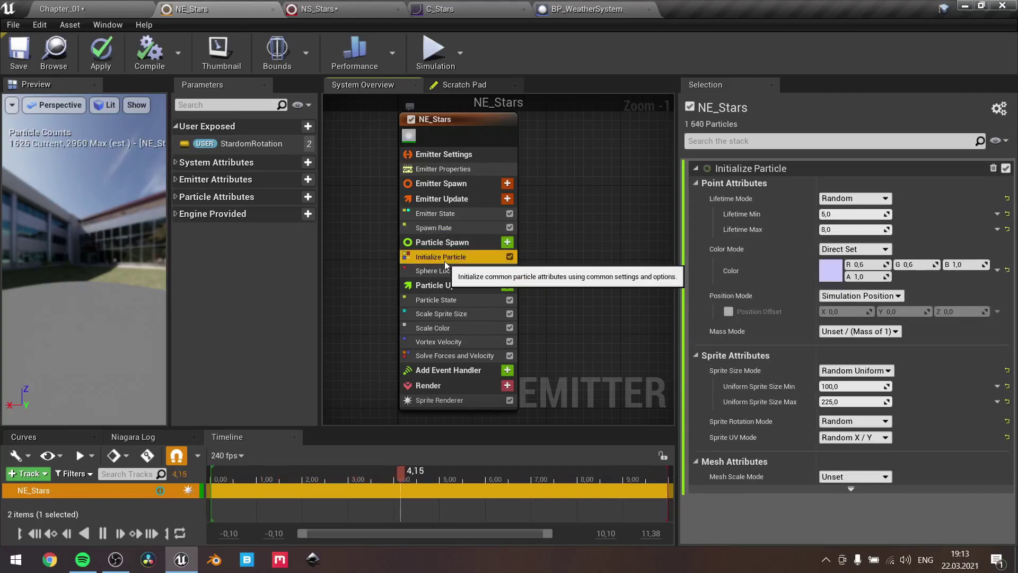
pyautogui.click(441, 270)
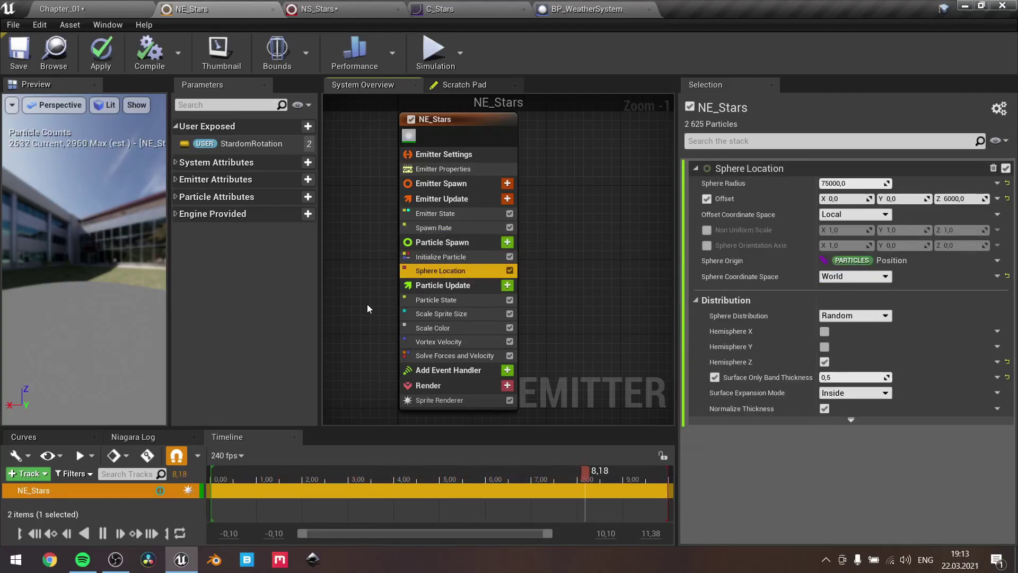
pyautogui.click(425, 313)
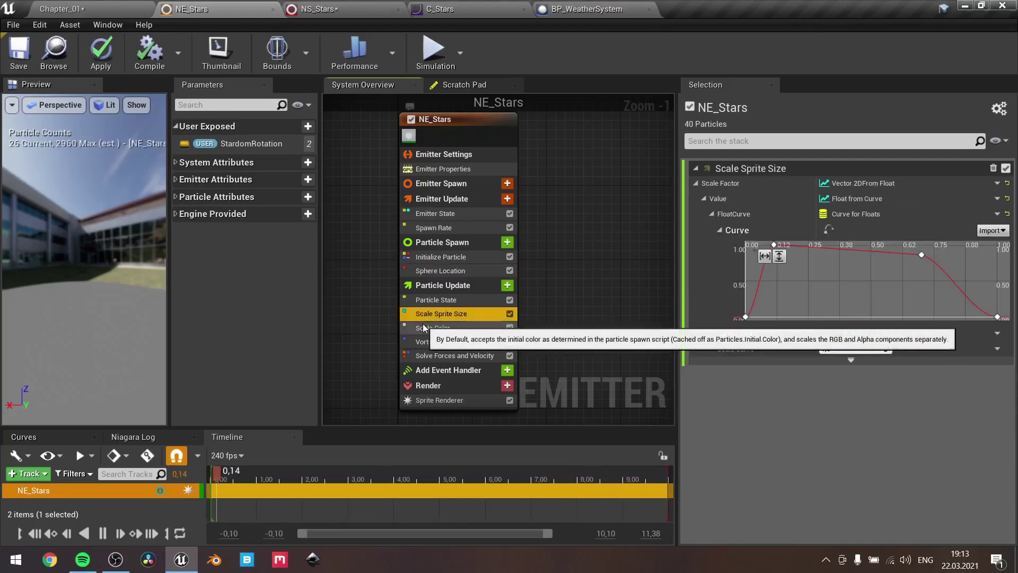
pyautogui.click(424, 328)
pyautogui.click(435, 342)
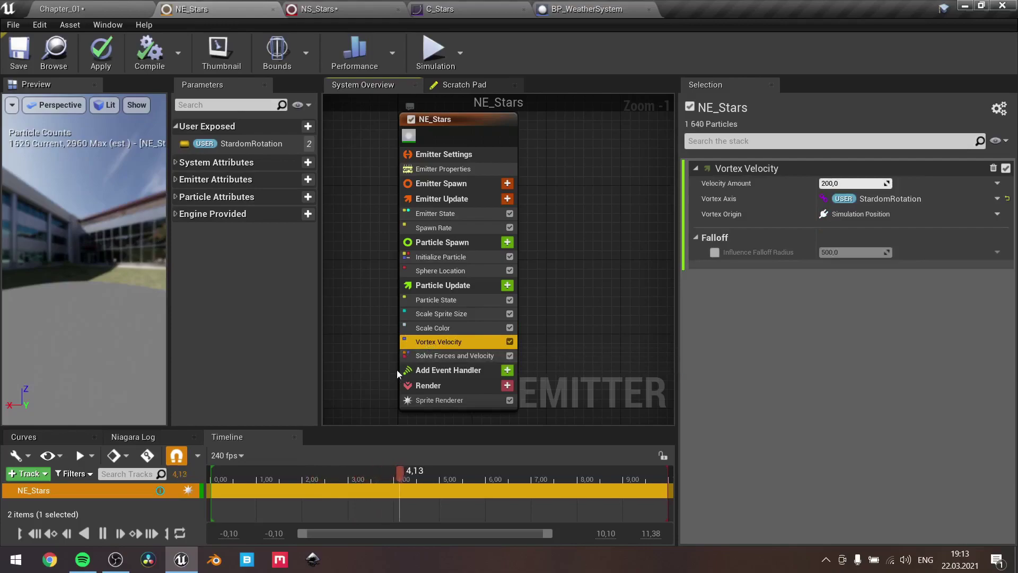
pyautogui.click(430, 398)
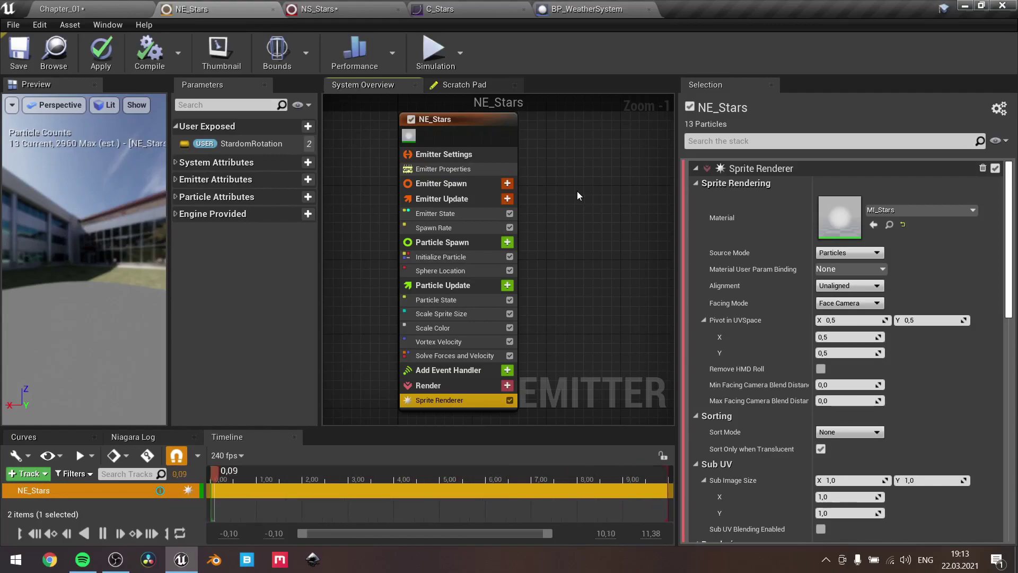
# In the C_Stars curve, select the four keys at value 1 and the two keys at 0
pyautogui.click(460, 9)
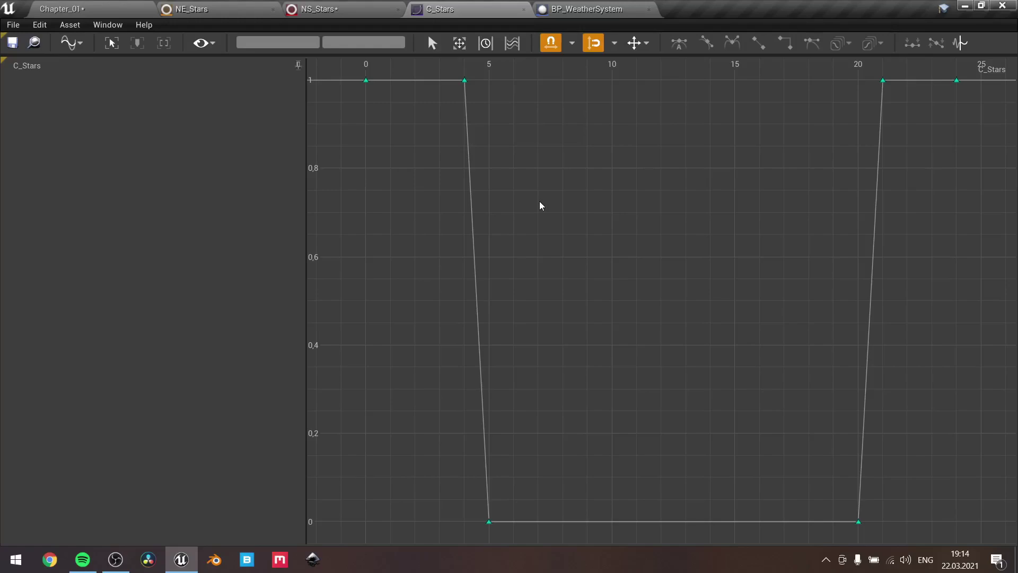
pyautogui.moveTo(360, 71); pyautogui.dragTo(387, 100)
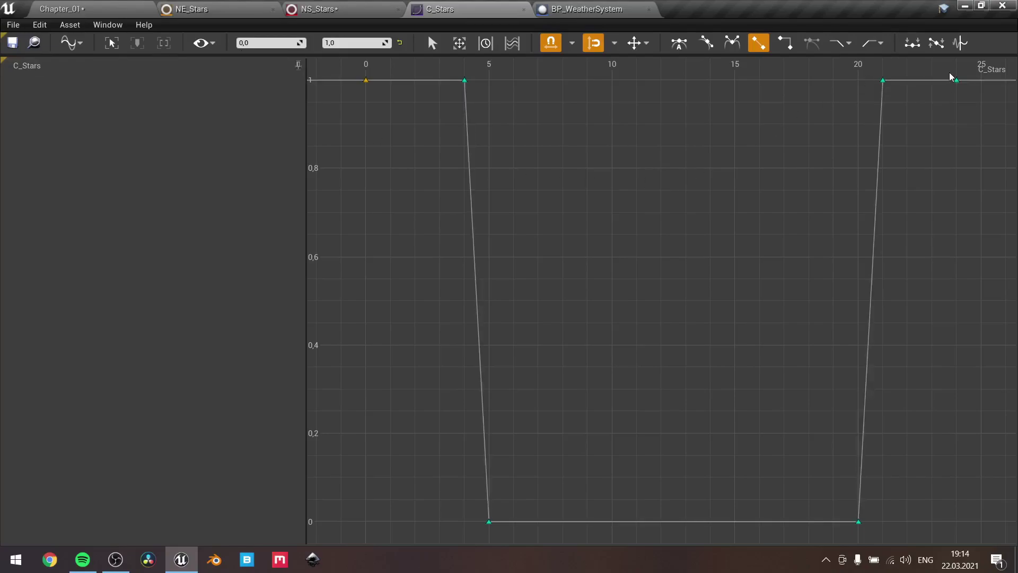
pyautogui.moveTo(942, 70); pyautogui.dragTo(973, 104)
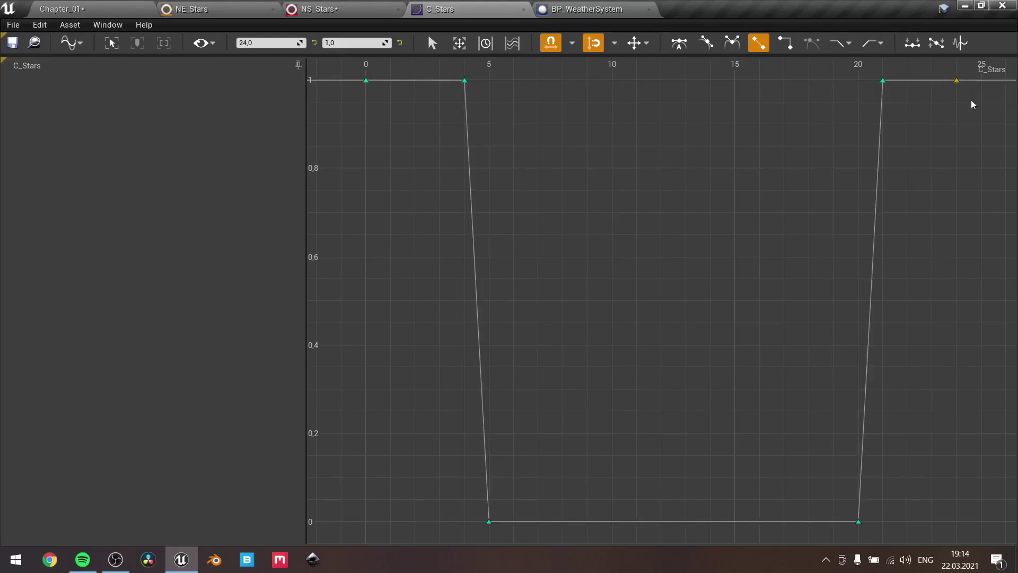
pyautogui.click(962, 143)
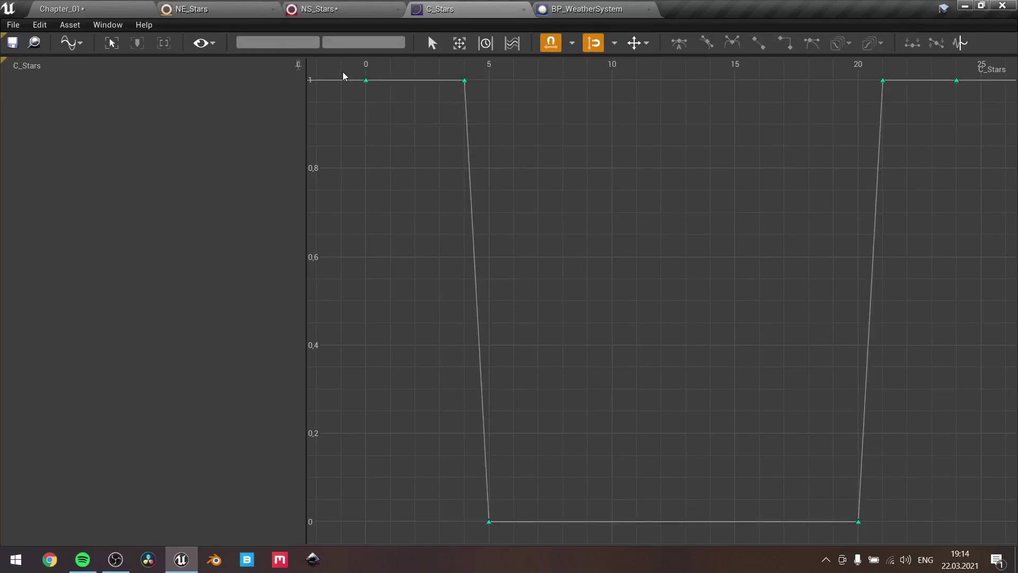
pyautogui.moveTo(344, 74); pyautogui.dragTo(973, 100)
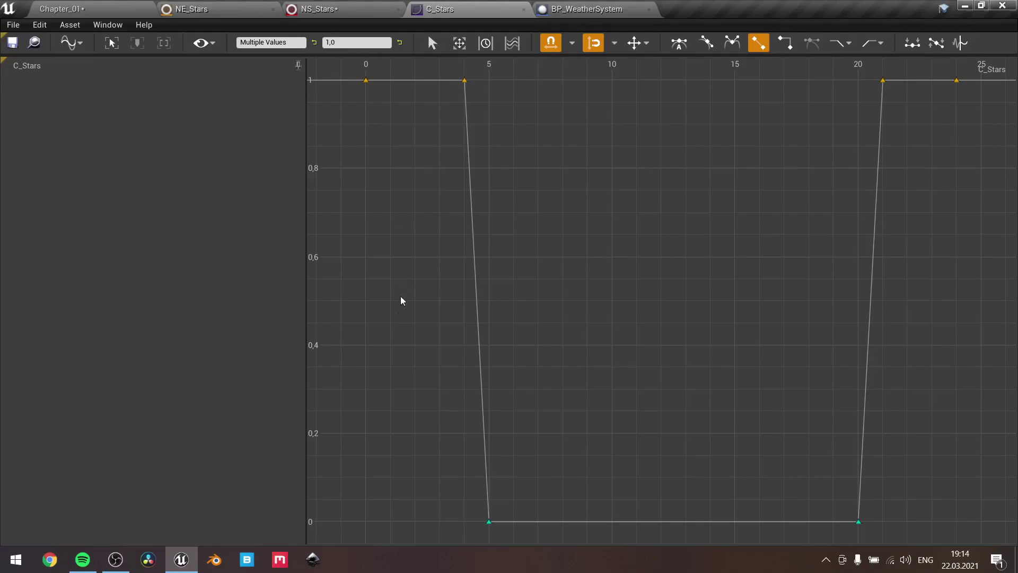
pyautogui.moveTo(445, 487); pyautogui.dragTo(891, 541)
# In BP_WeatherSystem, confirm the StarsComponent uses the NS_Stars asset
pyautogui.click(611, 5)
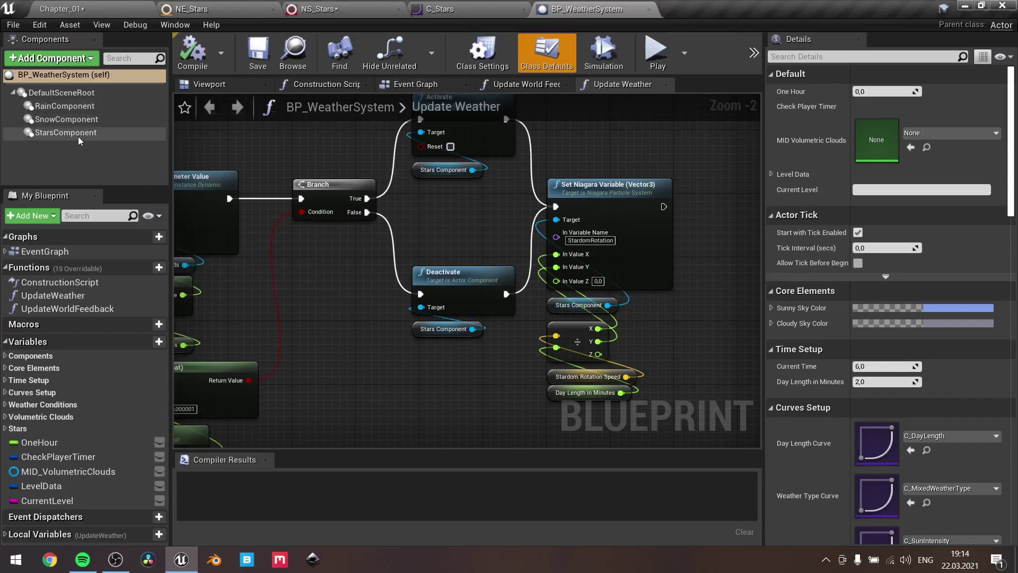
pyautogui.click(80, 120)
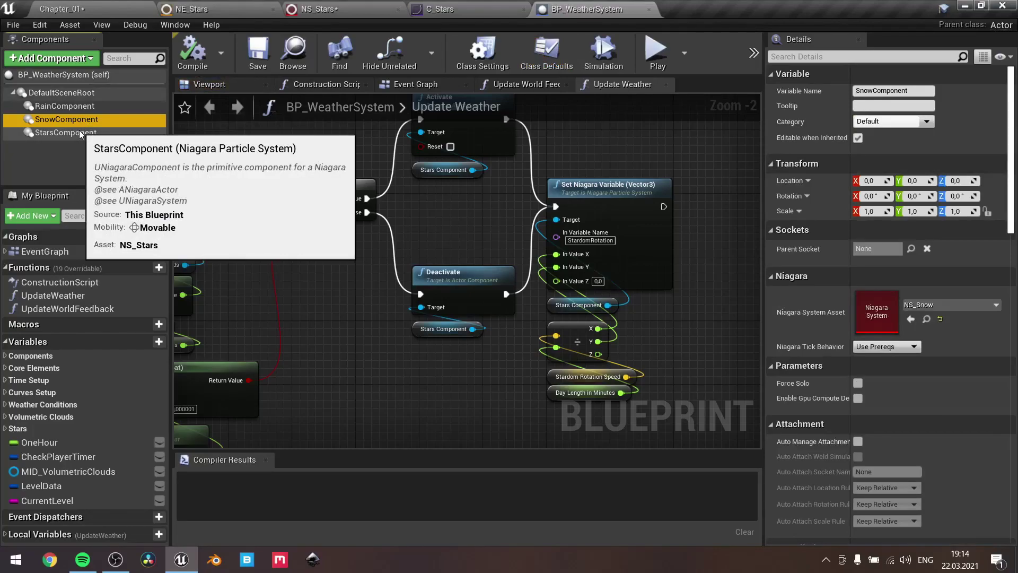
pyautogui.click(78, 129)
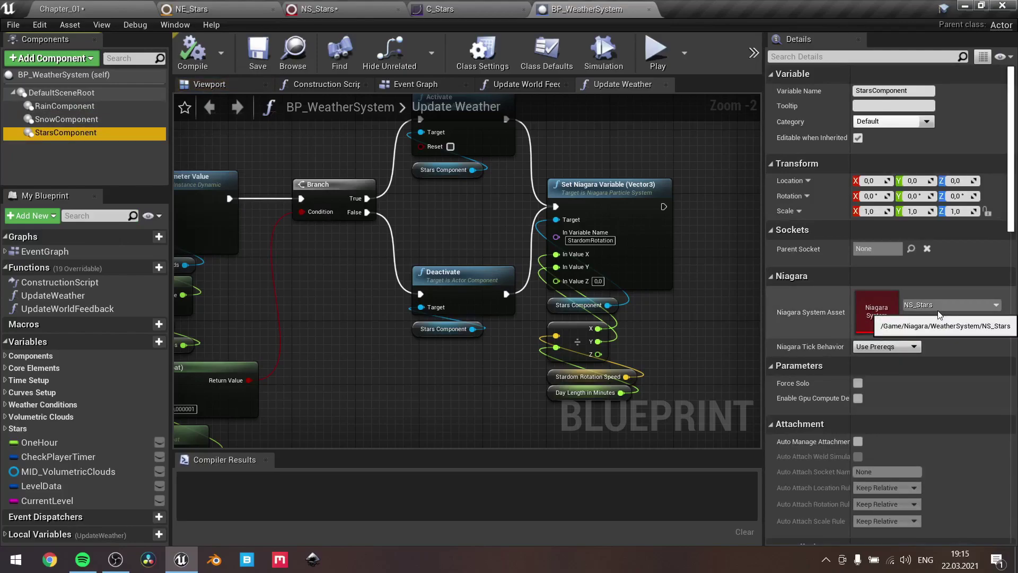
pyautogui.moveTo(1010, 217); pyautogui.dragTo(1004, 421)
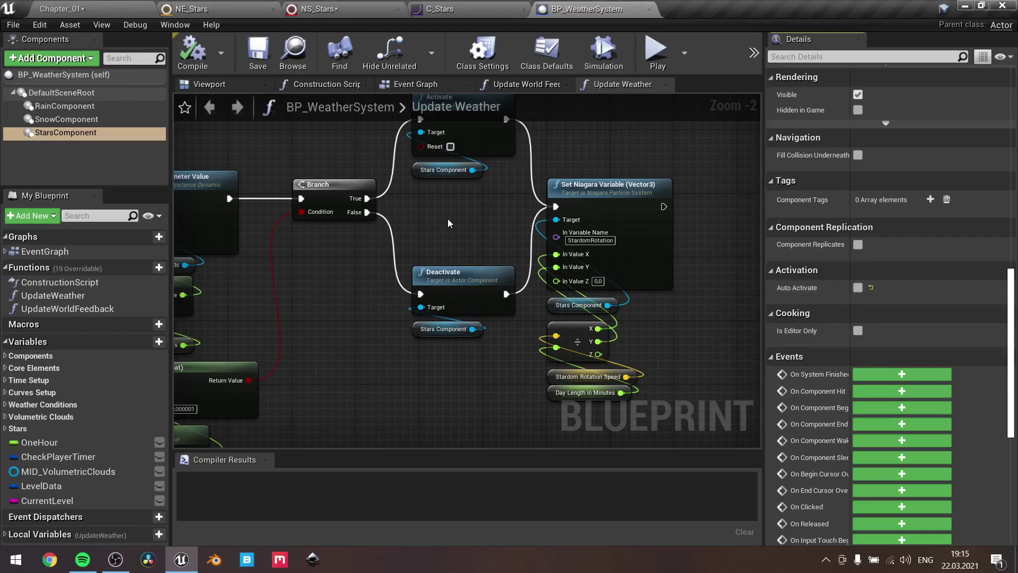
# Show the StarsCurve variable under Curves Setup, defaulting to C_Stars, and view that curve
pyautogui.click(5, 392)
pyautogui.scroll(-3, 148, 419)
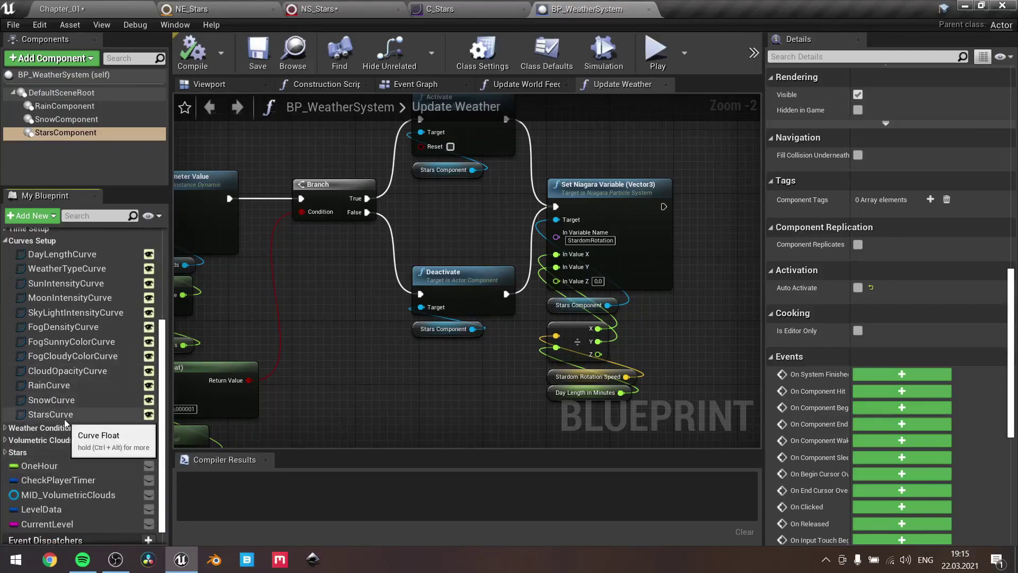
pyautogui.click(64, 418)
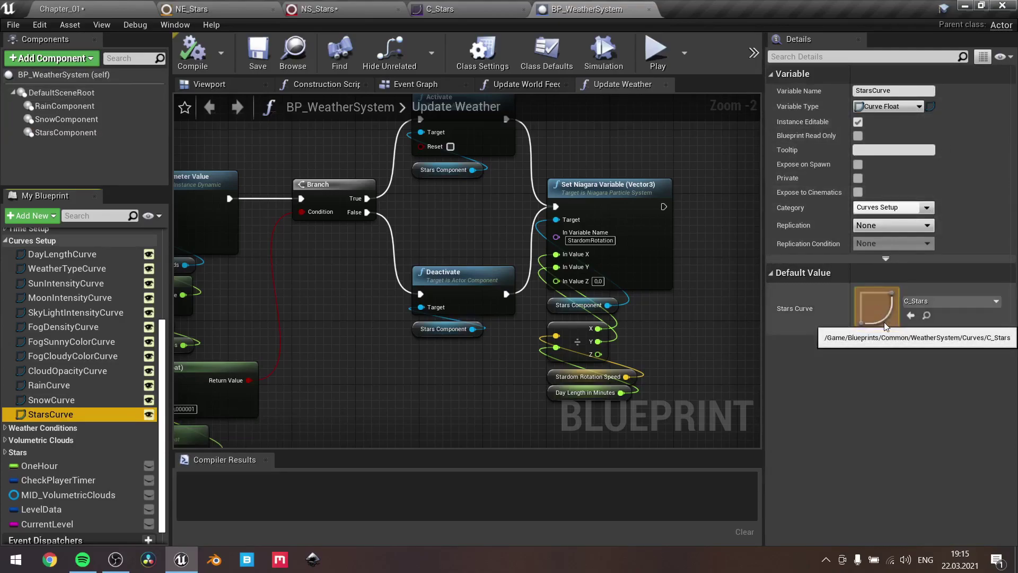
pyautogui.click(491, 6)
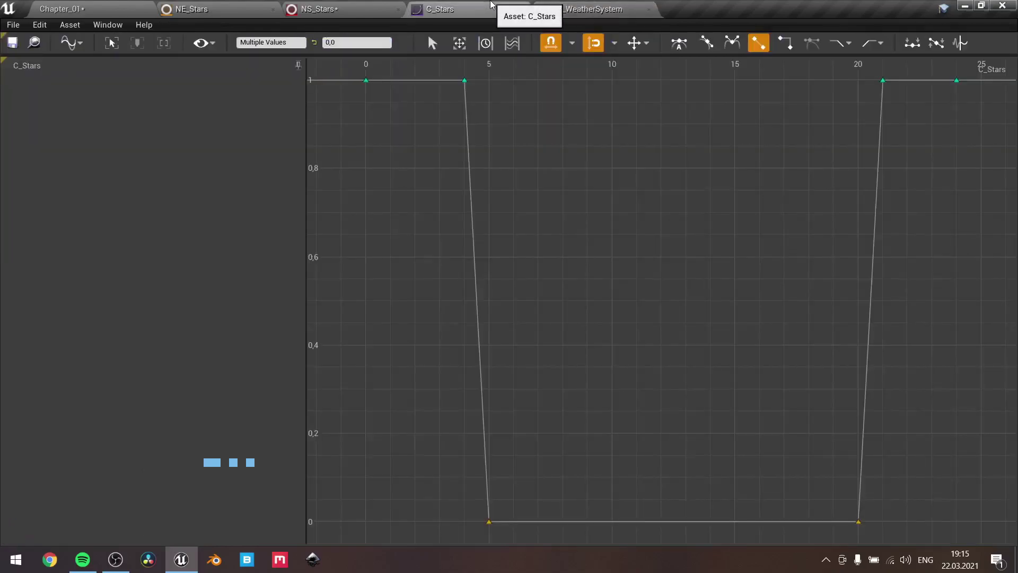
pyautogui.click(594, 9)
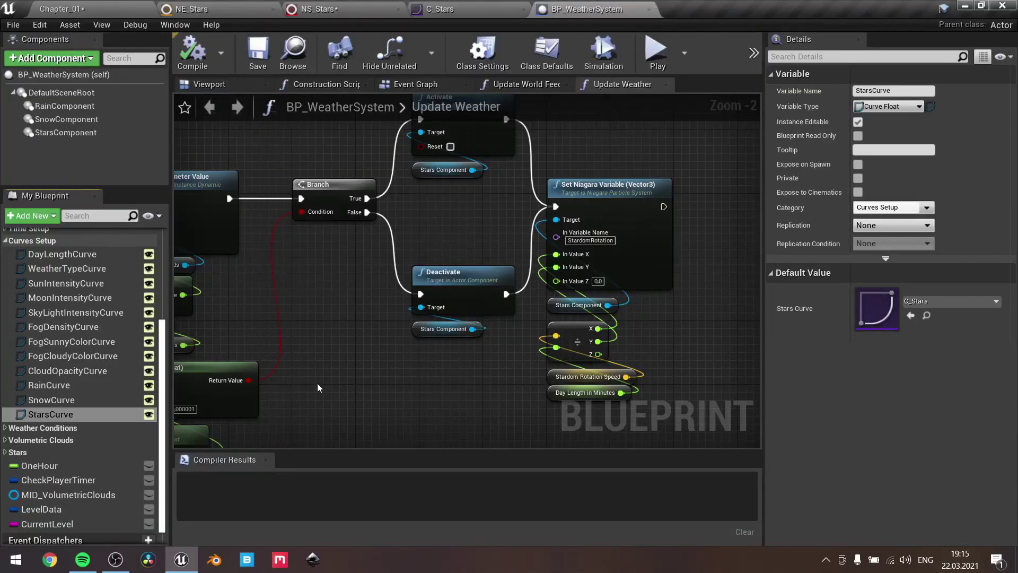
# Expand the Stars category and view StardomRotationSpeed's default of -10, -10, 0
pyautogui.scroll(-1, 86, 443)
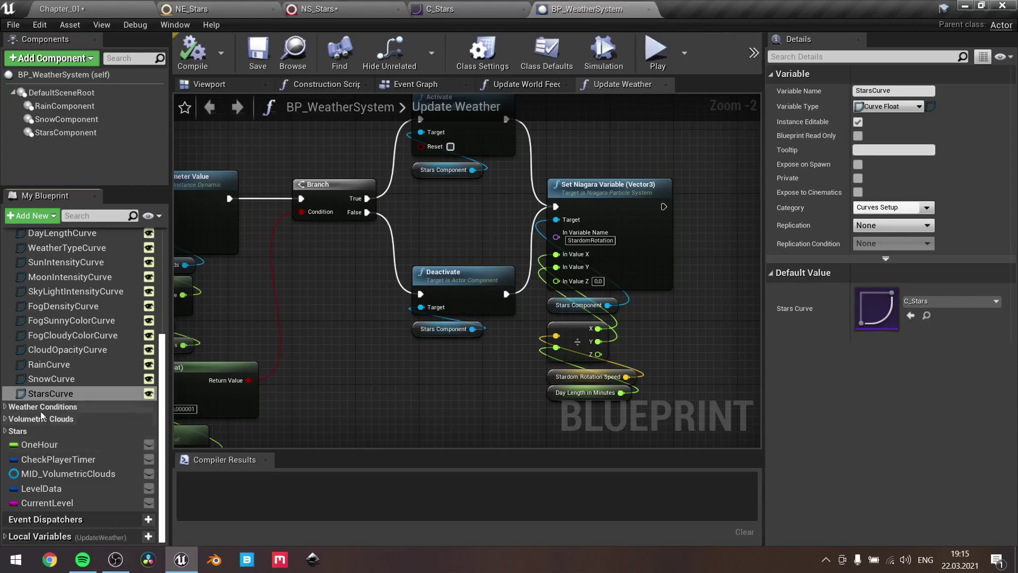
pyautogui.click(6, 431)
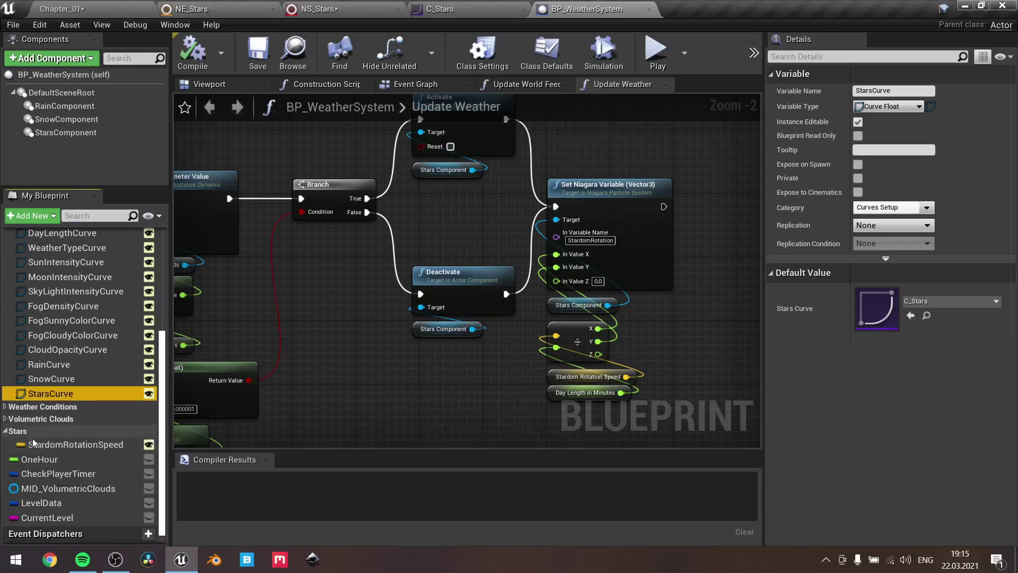
pyautogui.click(47, 444)
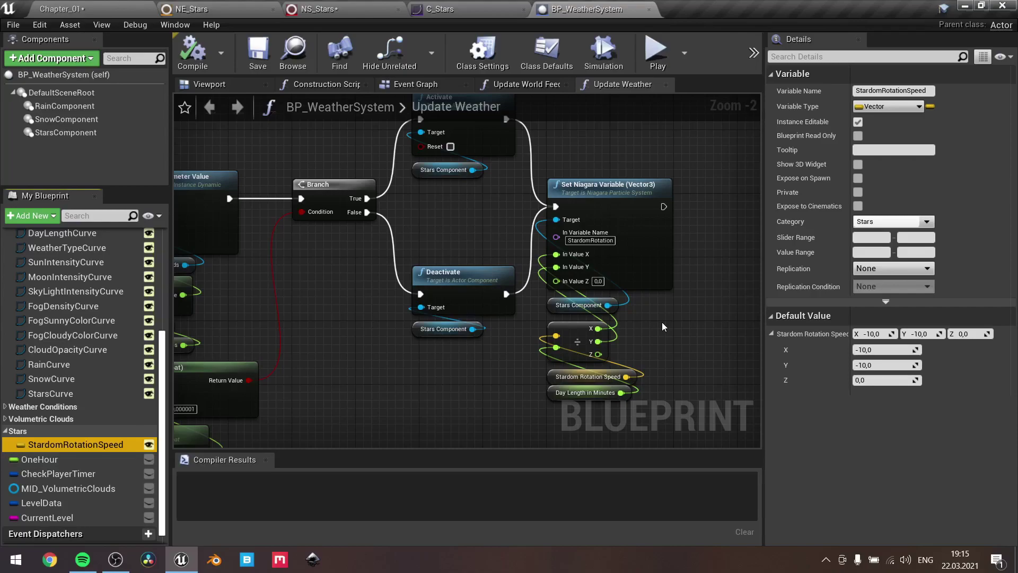
pyautogui.scroll(-3, 662, 322)
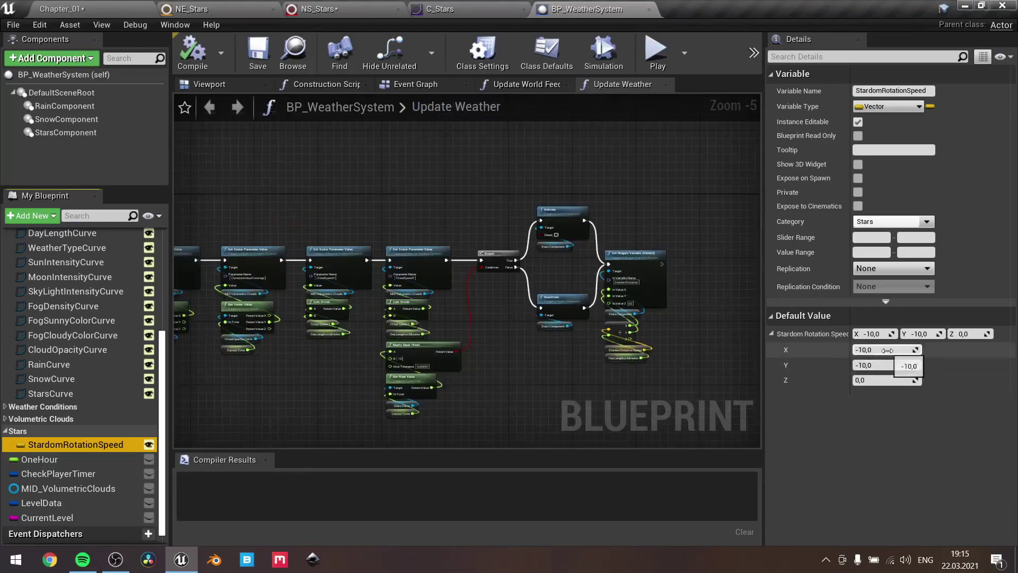
pyautogui.scroll(2, 566, 351)
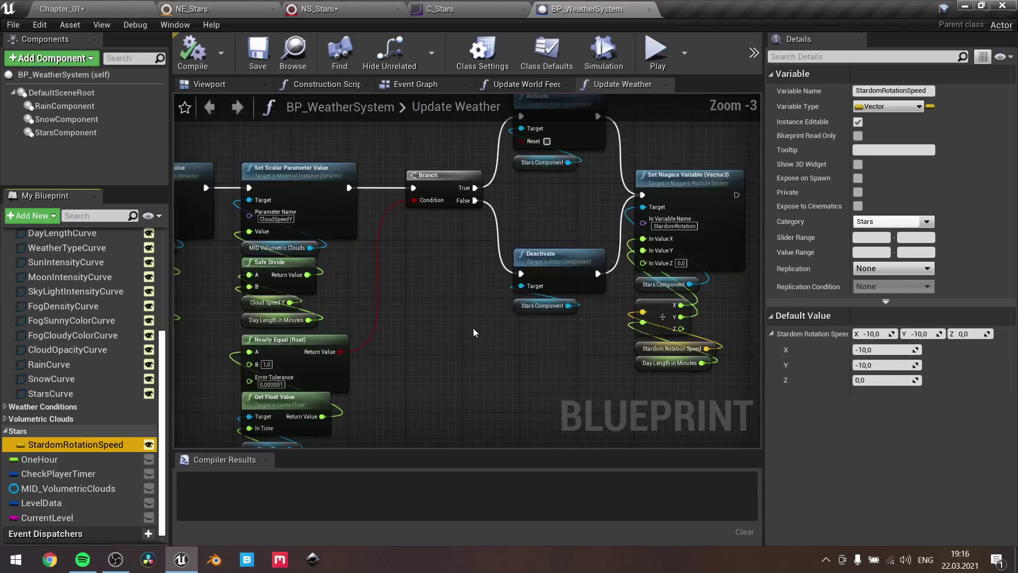
pyautogui.moveTo(473, 327); pyautogui.dragTo(611, 336, button='right')
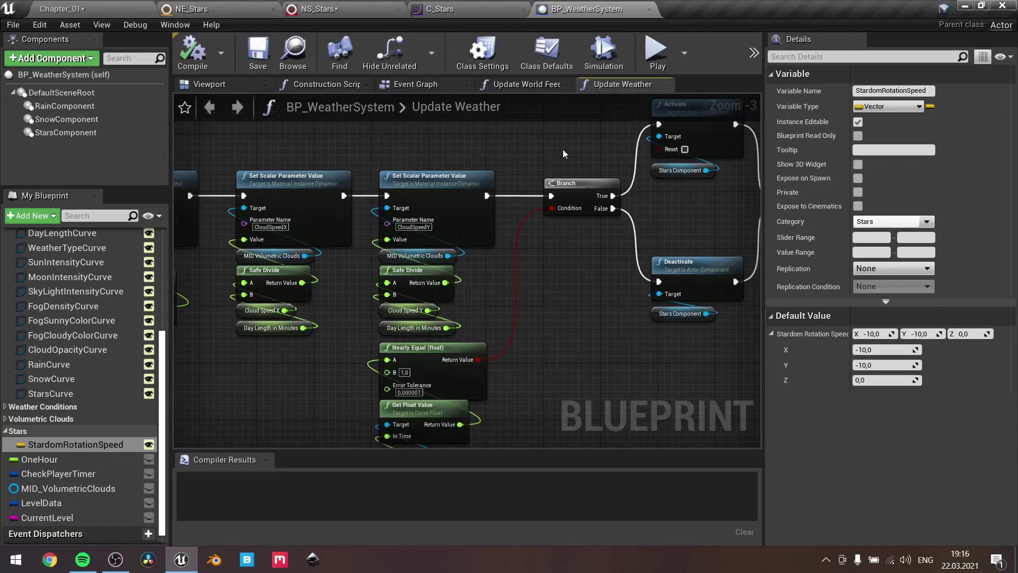
pyautogui.moveTo(563, 243); pyautogui.dragTo(518, 234, button='right')
pyautogui.scroll(2, 519, 234)
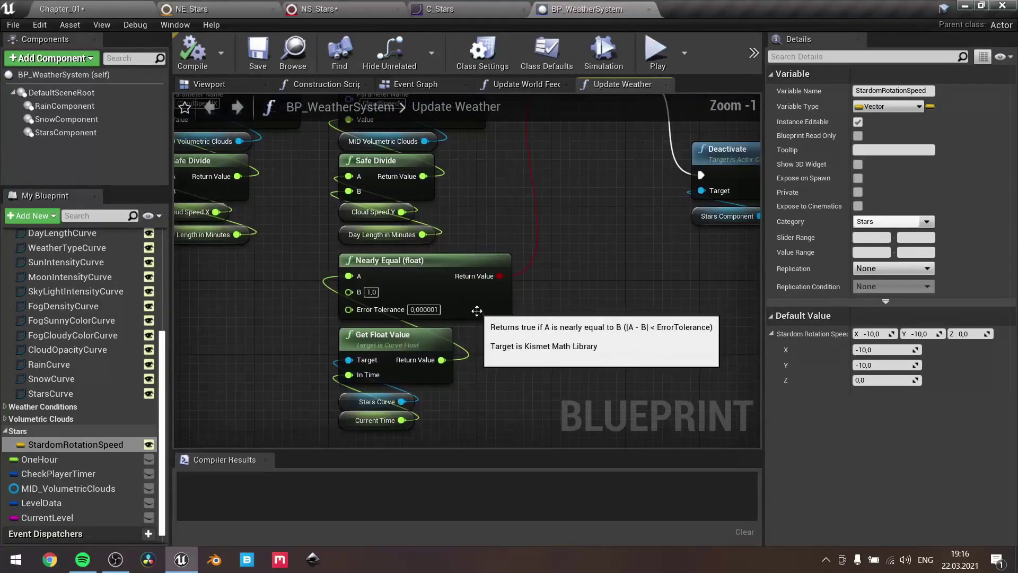
pyautogui.moveTo(477, 296); pyautogui.dragTo(496, 255, button='right')
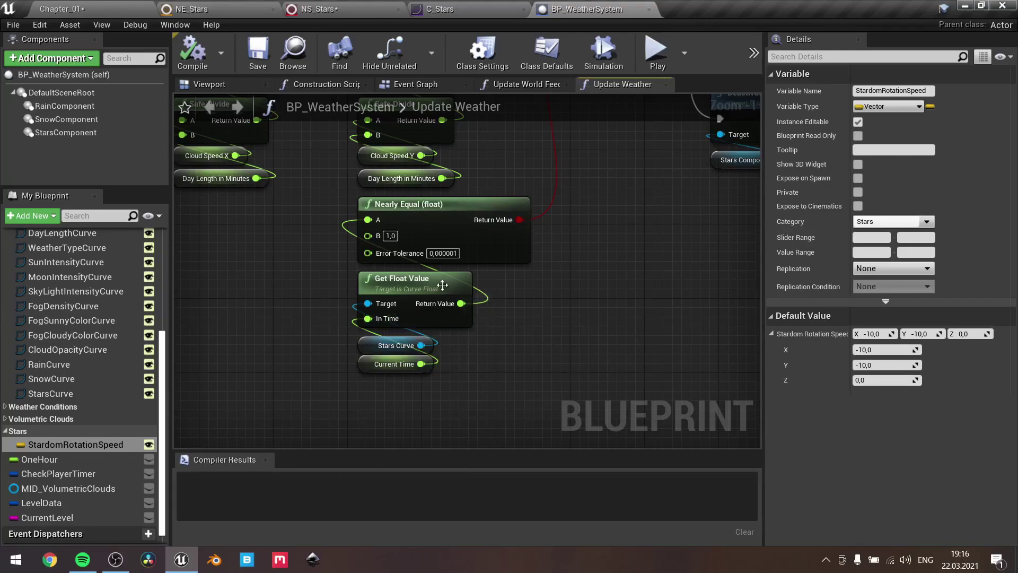
pyautogui.click(456, 10)
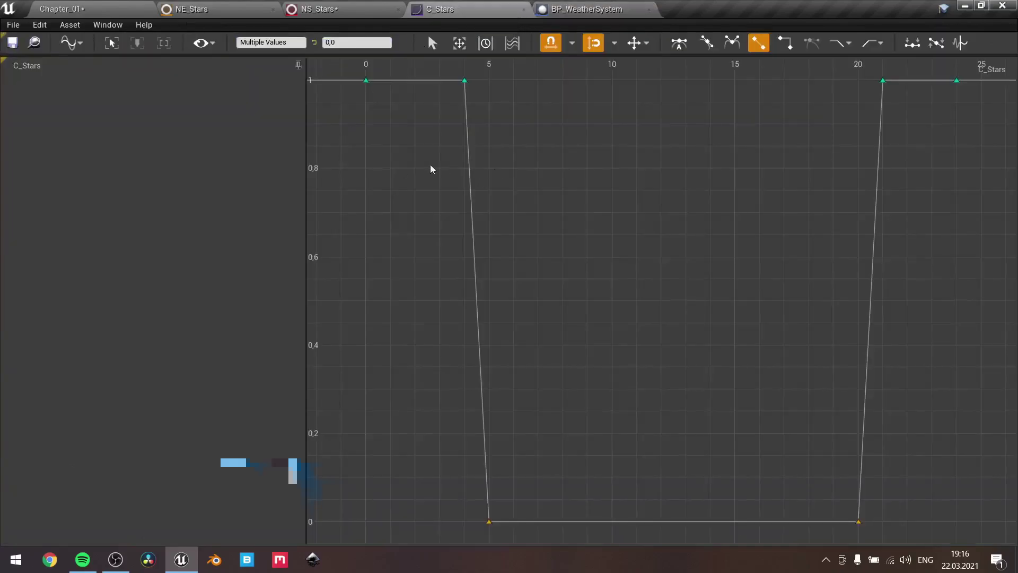
pyautogui.click(588, 10)
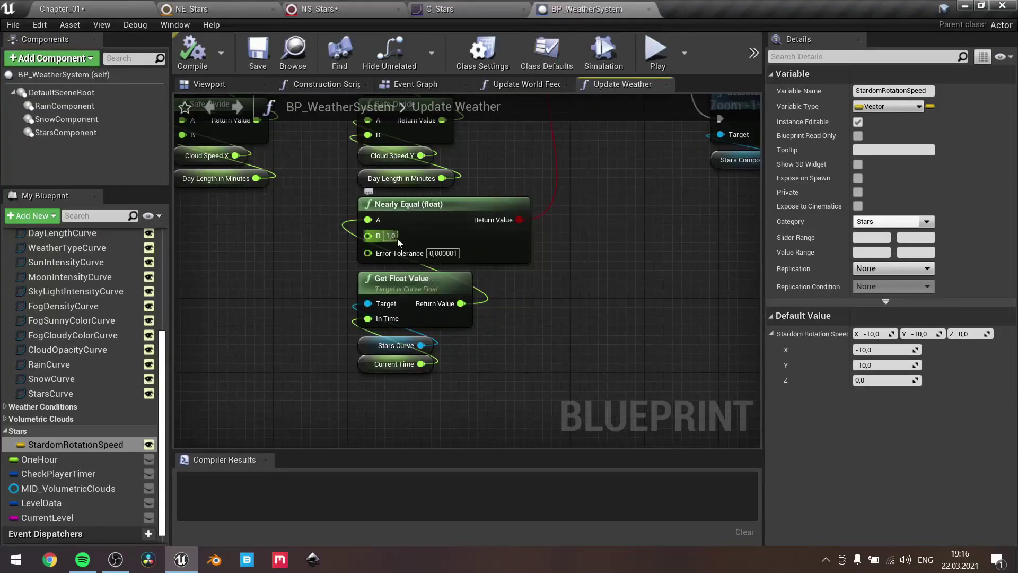
pyautogui.moveTo(596, 195); pyautogui.dragTo(438, 432, button='right')
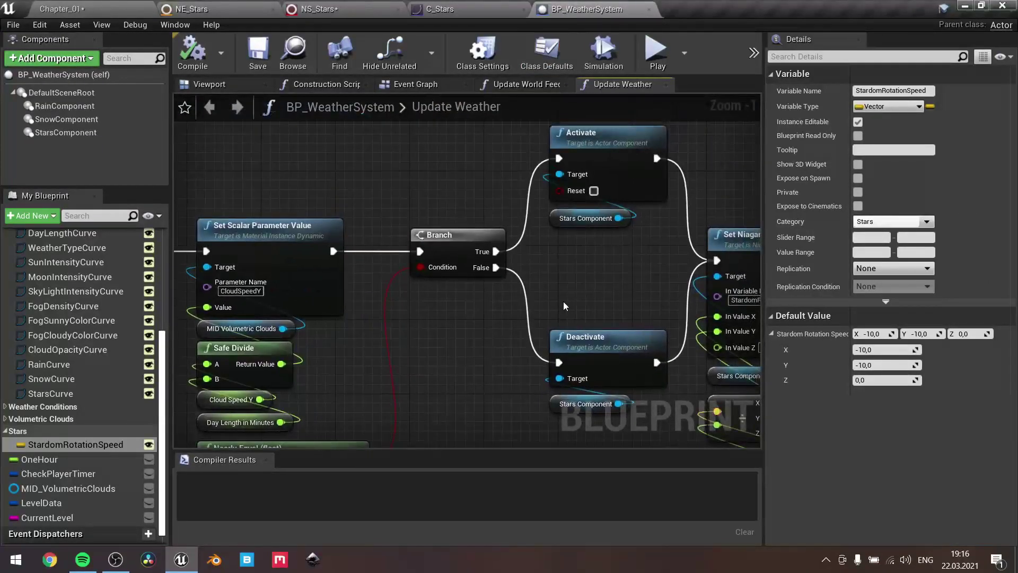
pyautogui.moveTo(618, 250); pyautogui.dragTo(574, 157)
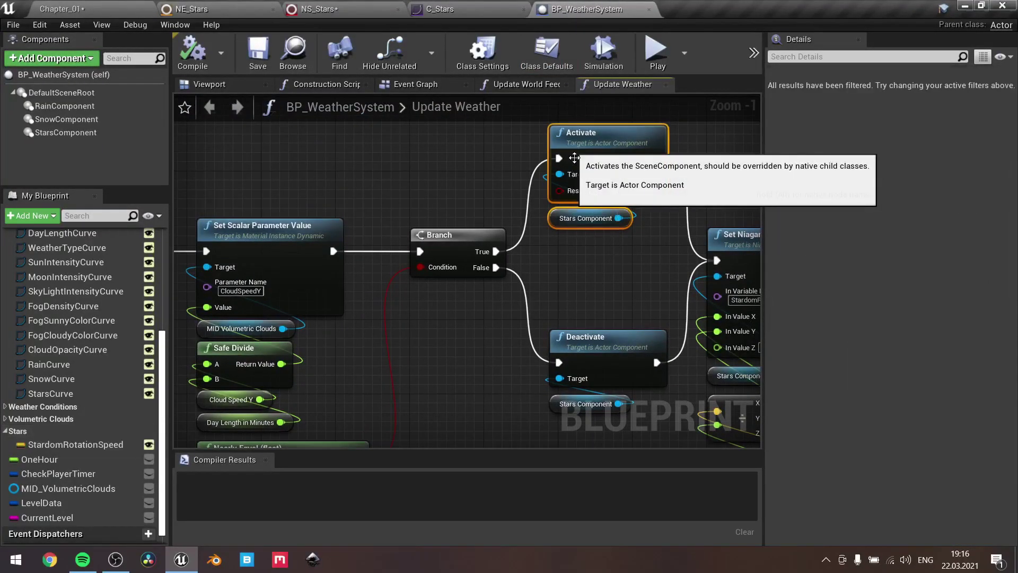
pyautogui.click(613, 263)
pyautogui.moveTo(615, 265); pyautogui.dragTo(466, 191, button='right')
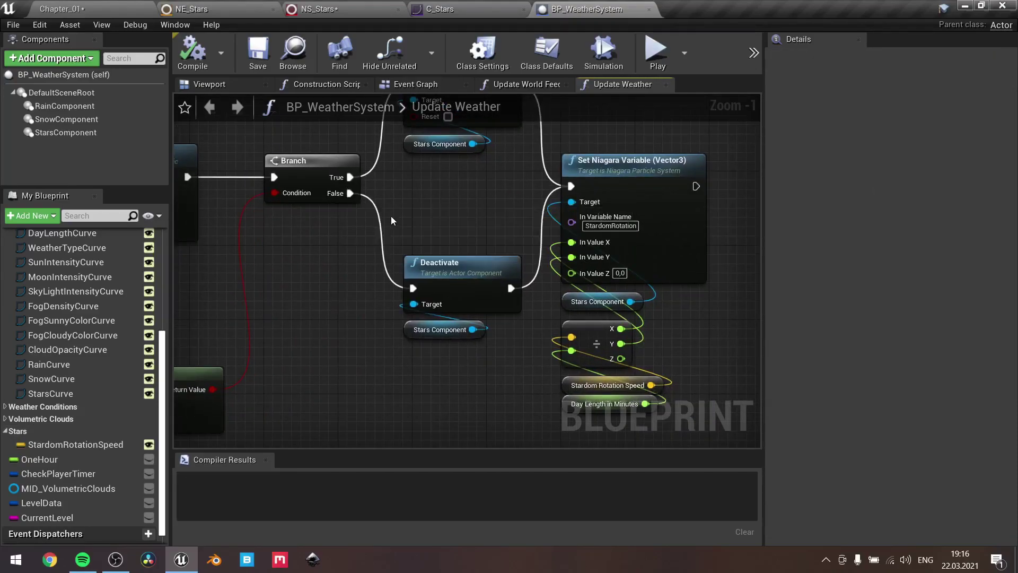
pyautogui.moveTo(398, 218); pyautogui.dragTo(484, 384)
pyautogui.click(708, 307)
pyautogui.scroll(1, 708, 308)
pyautogui.moveTo(708, 308); pyautogui.dragTo(553, 322, button='right')
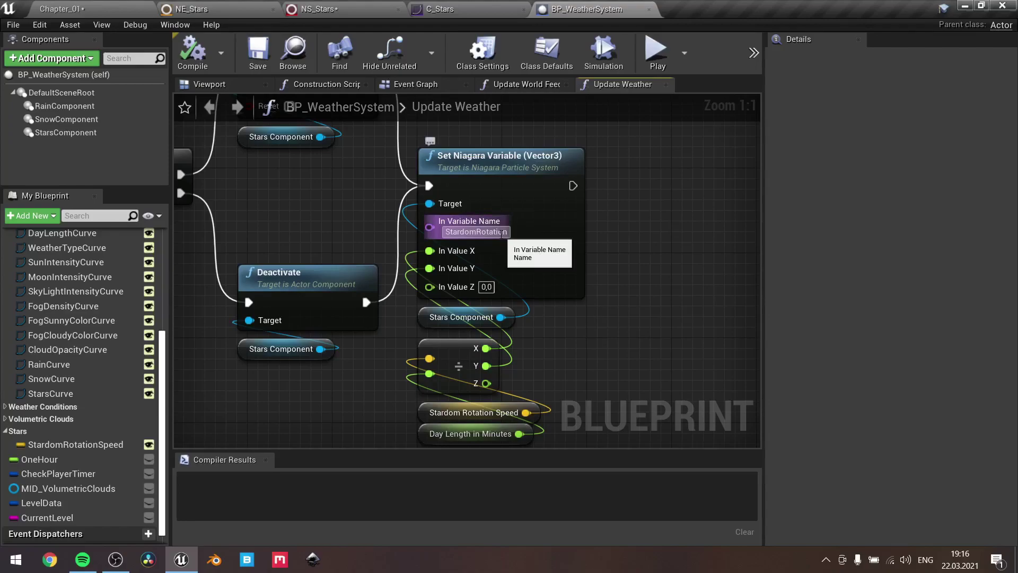
pyautogui.click(212, 3)
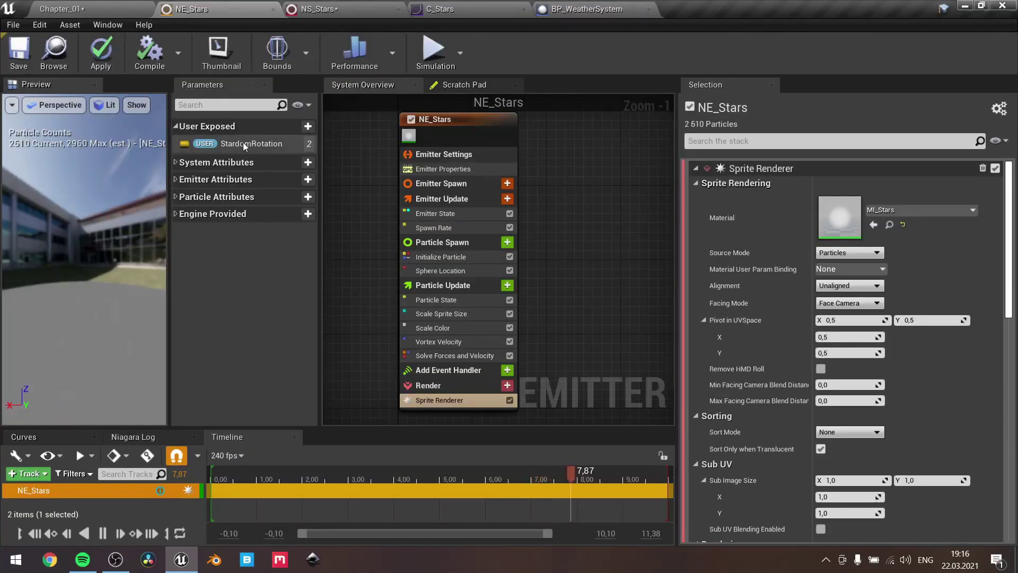
pyautogui.click(599, 9)
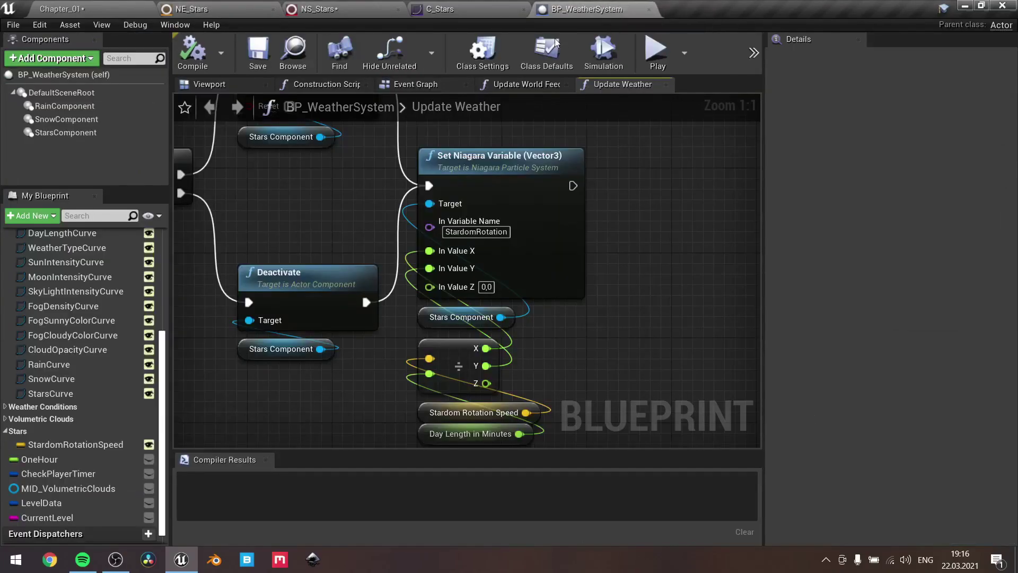
pyautogui.moveTo(542, 349); pyautogui.dragTo(550, 260, button='right')
pyautogui.moveTo(563, 372); pyautogui.dragTo(469, 266)
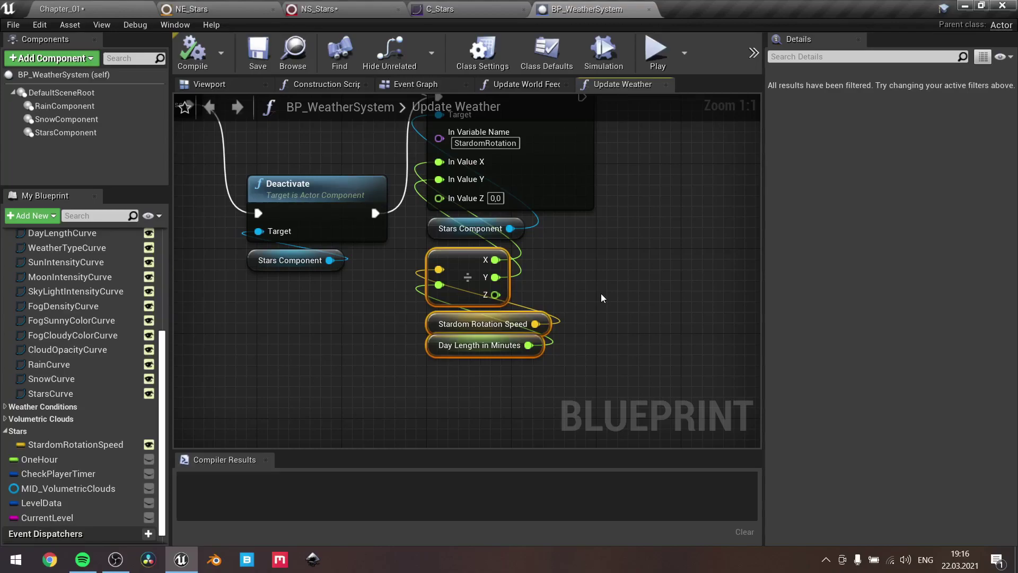
# Clear the node selection and shift the Update Weather graph view slightly
pyautogui.click(602, 295)
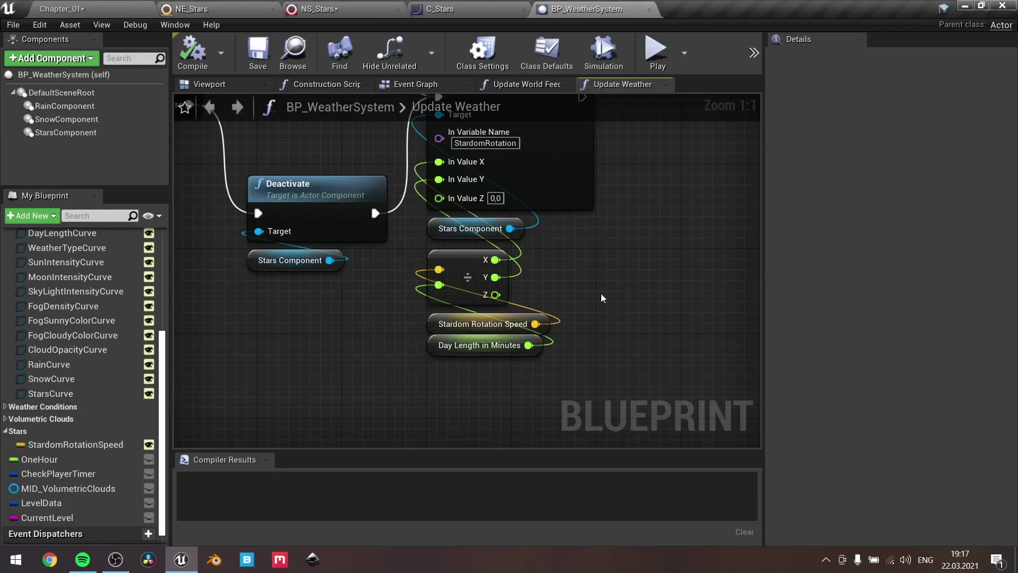
pyautogui.moveTo(625, 237); pyautogui.dragTo(589, 278, button='right')
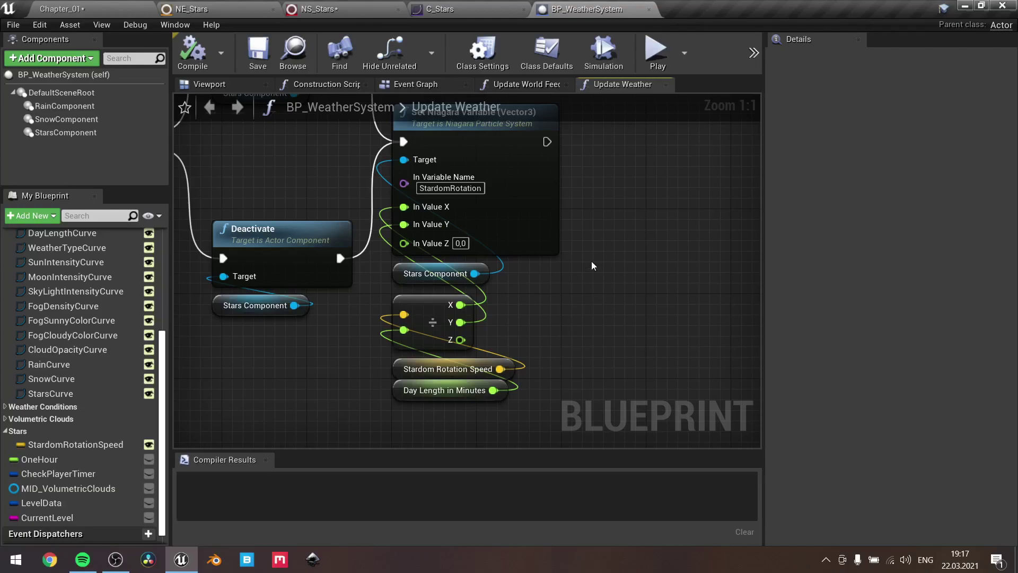
# Pan the Update Weather graph across the Branch, Activate/Deactivate and Set Niagara Variable nodes
pyautogui.moveTo(591, 261); pyautogui.dragTo(705, 236, button='right')
pyautogui.scroll(-2, 602, 267)
pyautogui.scroll(-2, 503, 250)
pyautogui.moveTo(503, 250); pyautogui.dragTo(724, 382, button='right')
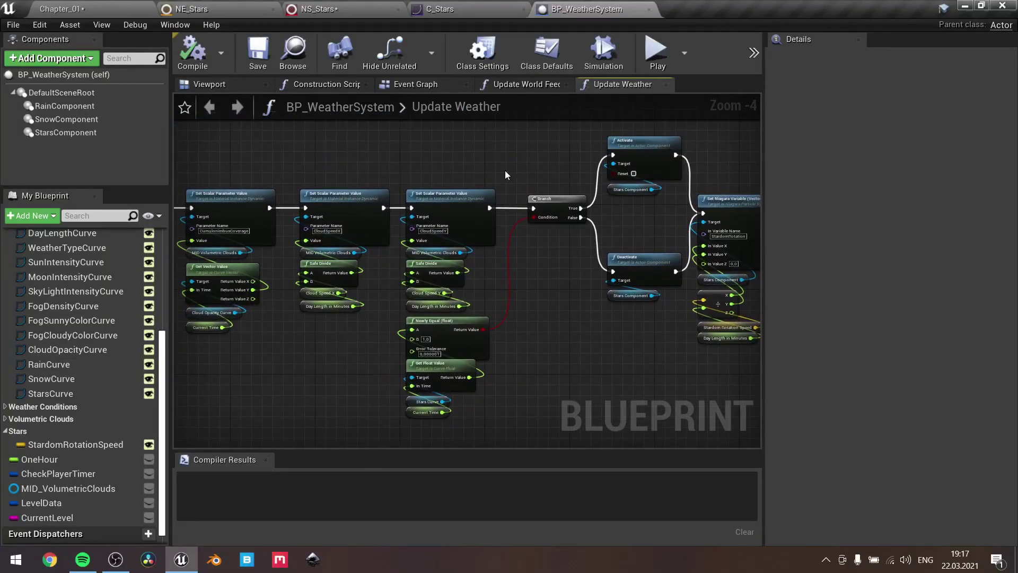
pyautogui.scroll(2, 438, 241)
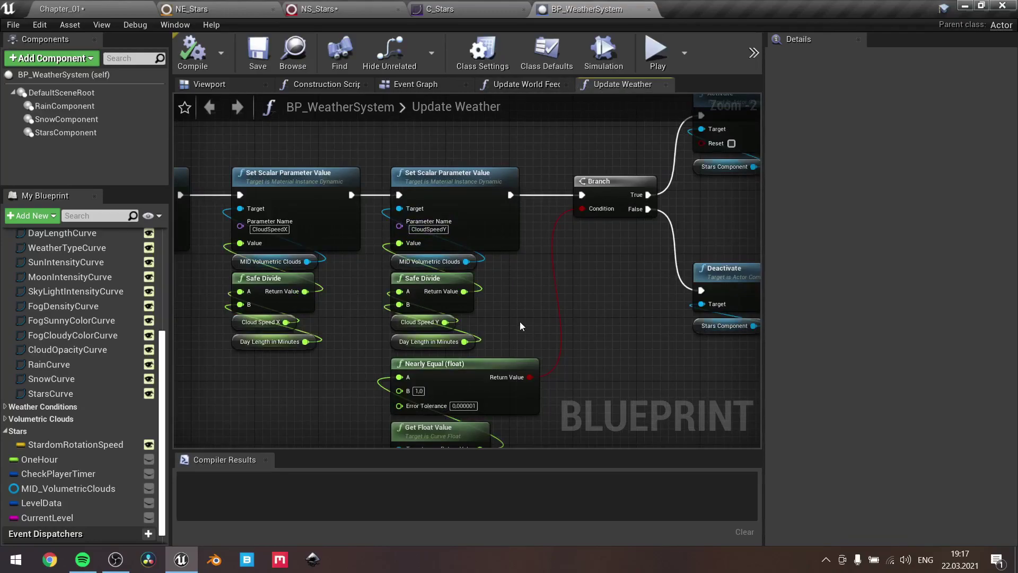
pyautogui.moveTo(522, 326); pyautogui.dragTo(616, 307, button='right')
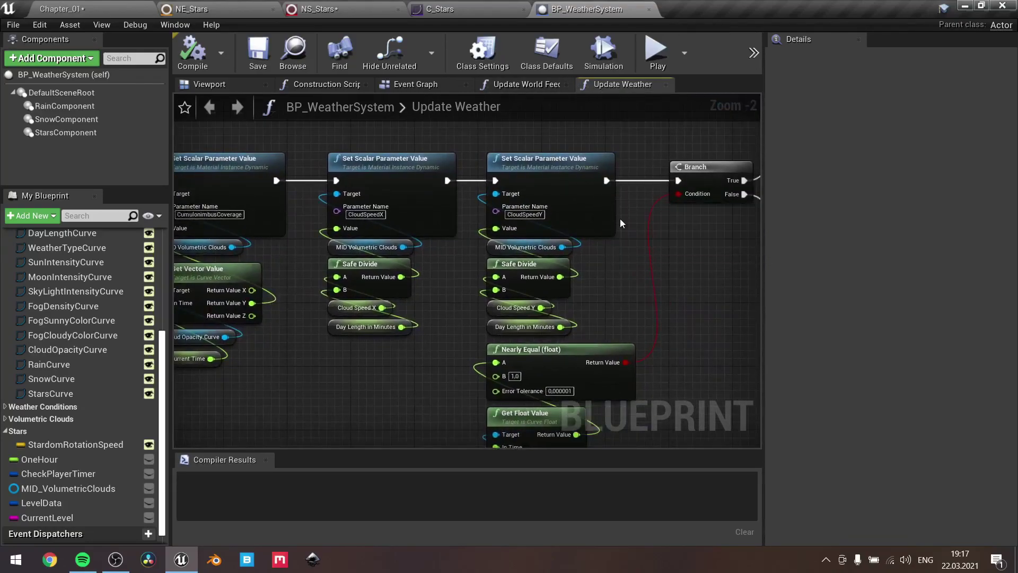
pyautogui.moveTo(620, 219); pyautogui.dragTo(591, 216, button='right')
pyautogui.scroll(-1, 591, 217)
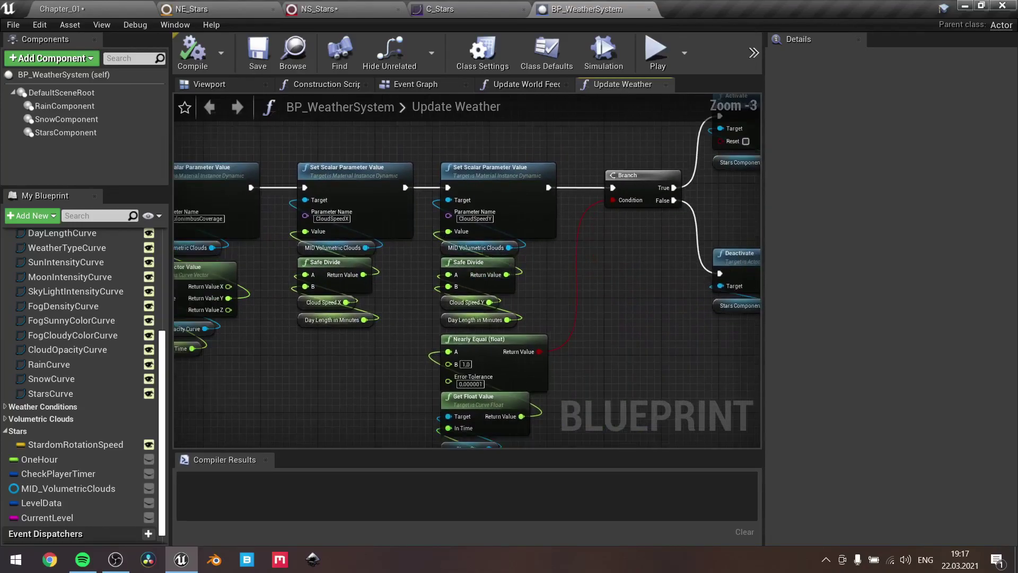
pyautogui.moveTo(389, 214)
pyautogui.mouseDown(button='right')
pyautogui.moveTo(452, 212)
pyautogui.moveTo(391, 222)
pyautogui.mouseUp(button='right')
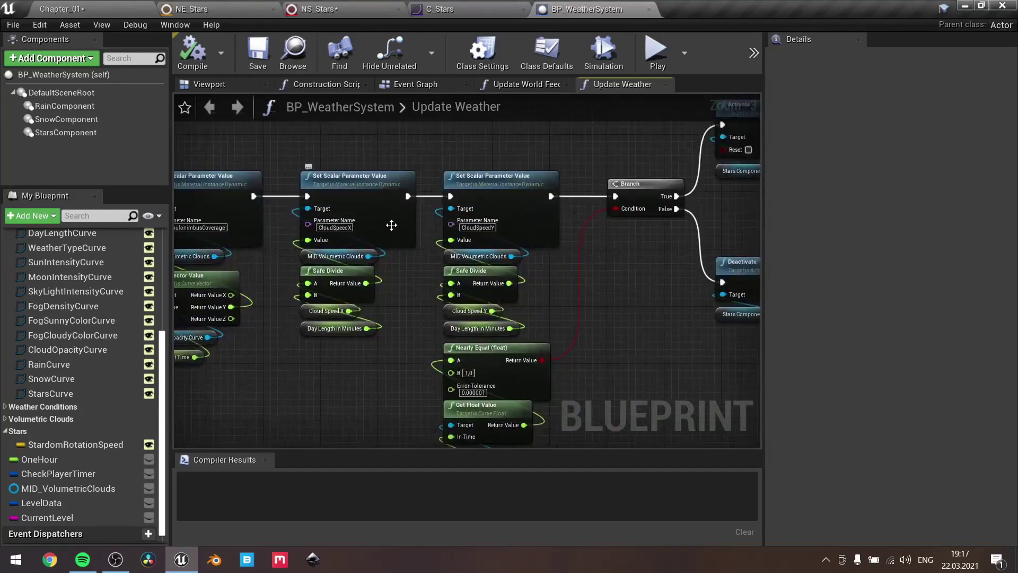
# Glance at the Update World Feedback graph, then switch to the Chapter_01 level editor
pyautogui.click(529, 85)
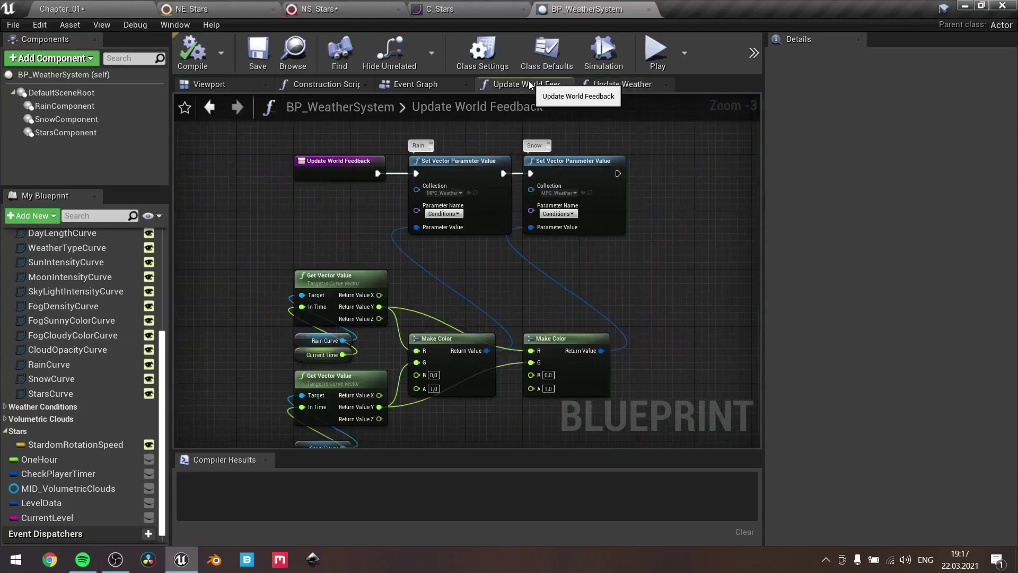
pyautogui.click(615, 87)
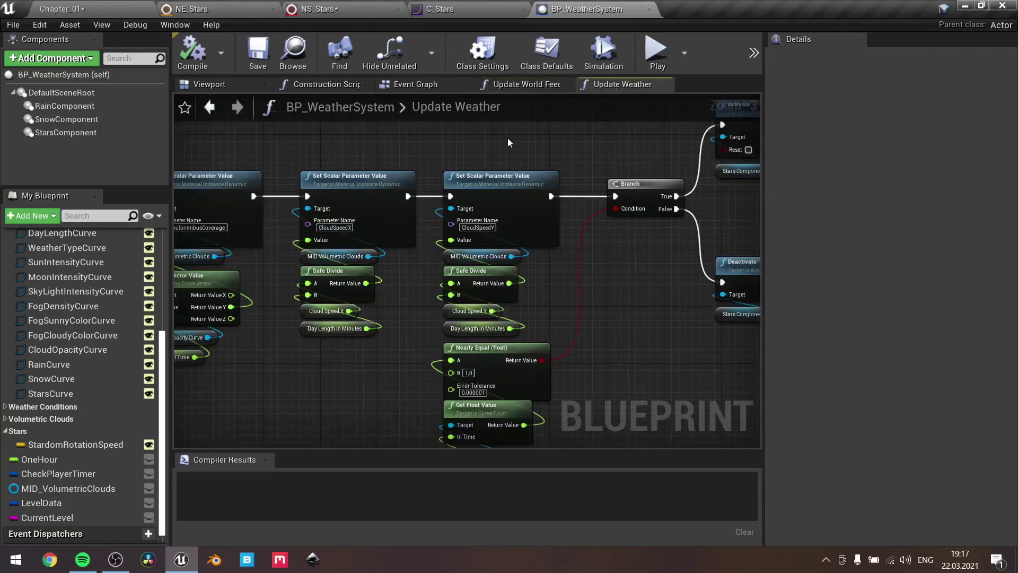
pyautogui.click(114, 8)
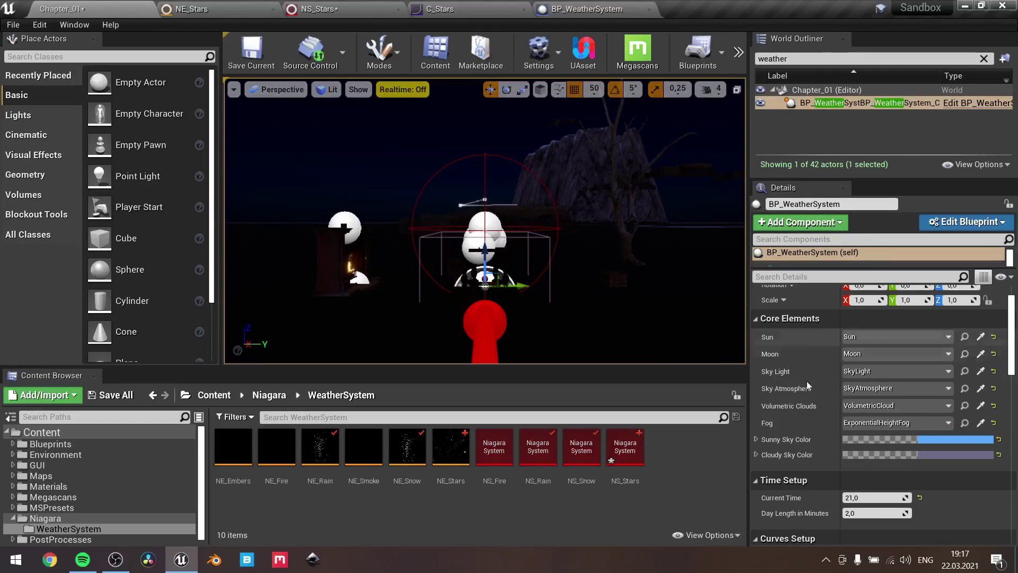
# Check the weather actor's Stars rotation speed of -10, -10, 0, then open NS_Stars
pyautogui.scroll(-4, 804, 397)
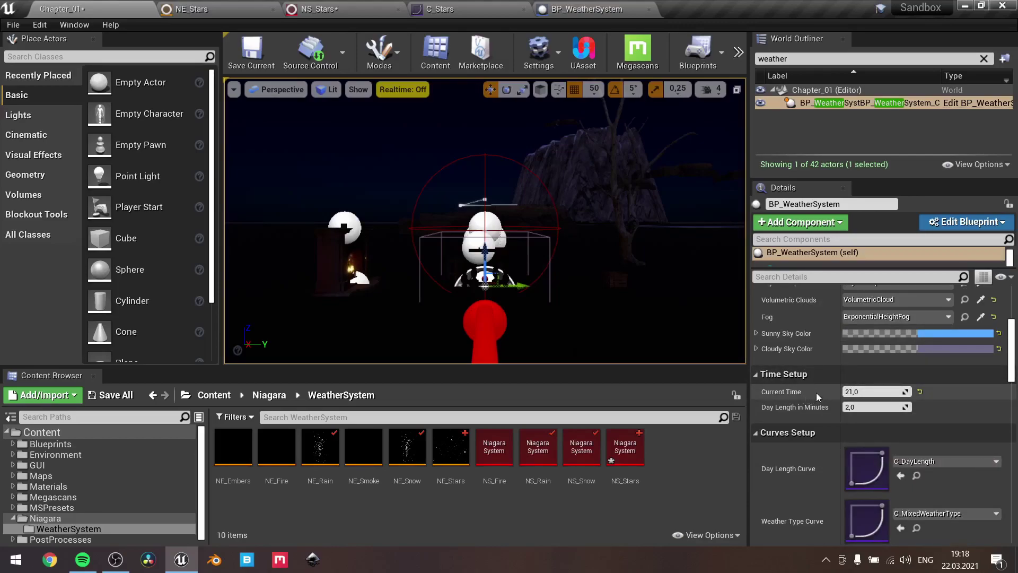
pyautogui.scroll(-12, 816, 392)
pyautogui.scroll(-8, 816, 392)
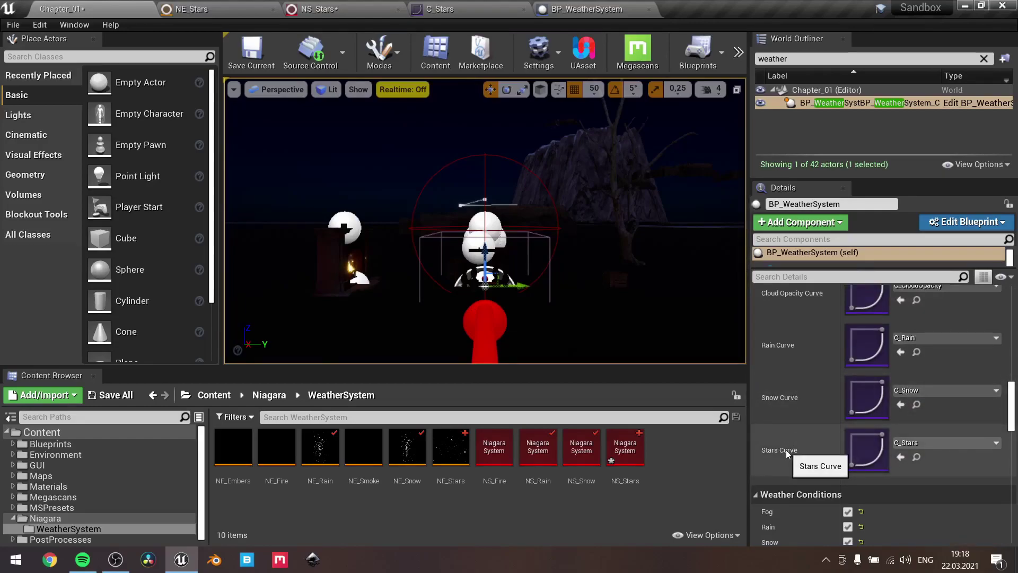
pyautogui.scroll(-6, 786, 450)
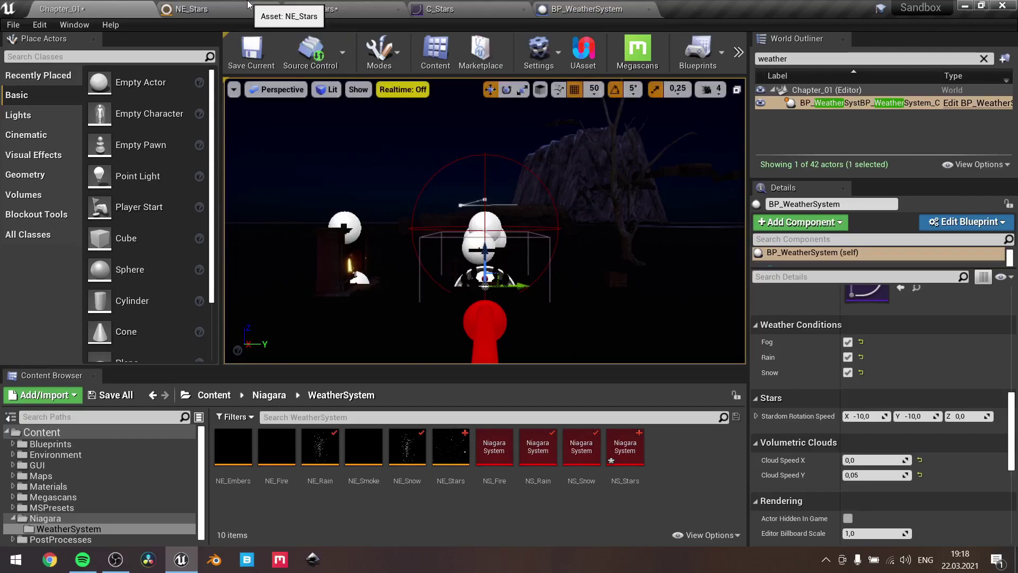
pyautogui.click(318, 9)
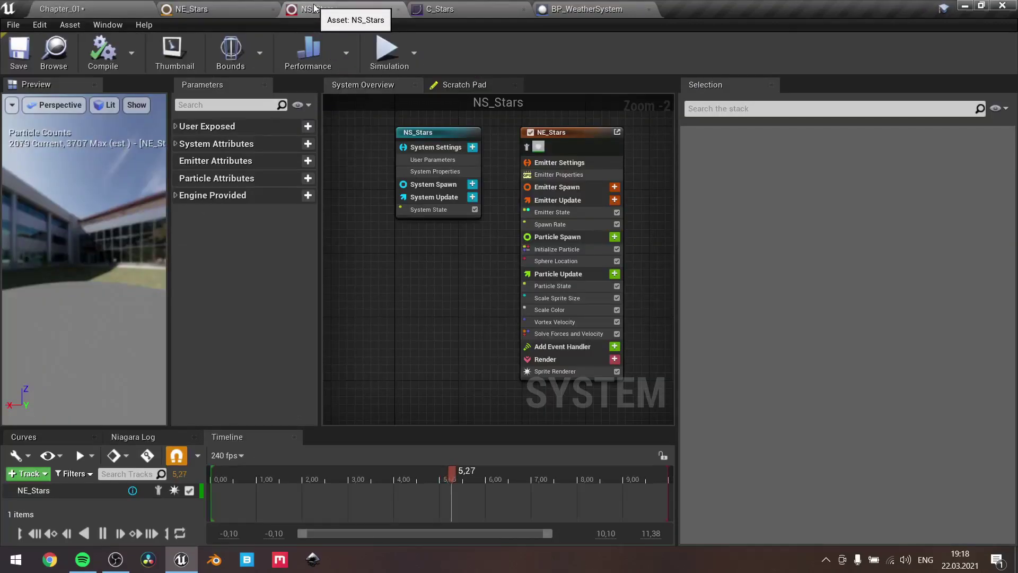
# View NE_Stars' Sphere Location module settings, then go back to BP_WeatherSystem
pyautogui.click(219, 6)
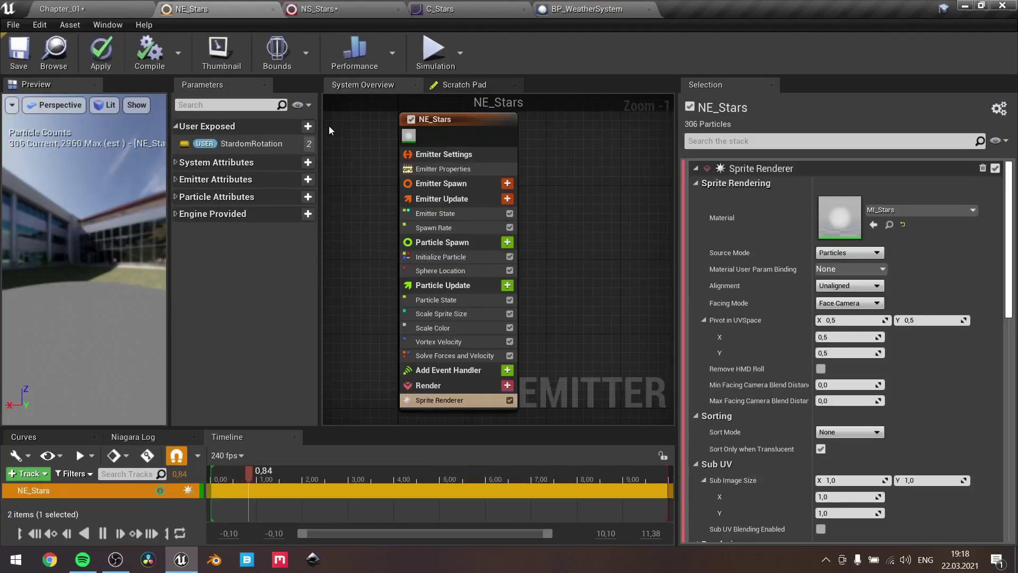
pyautogui.click(416, 275)
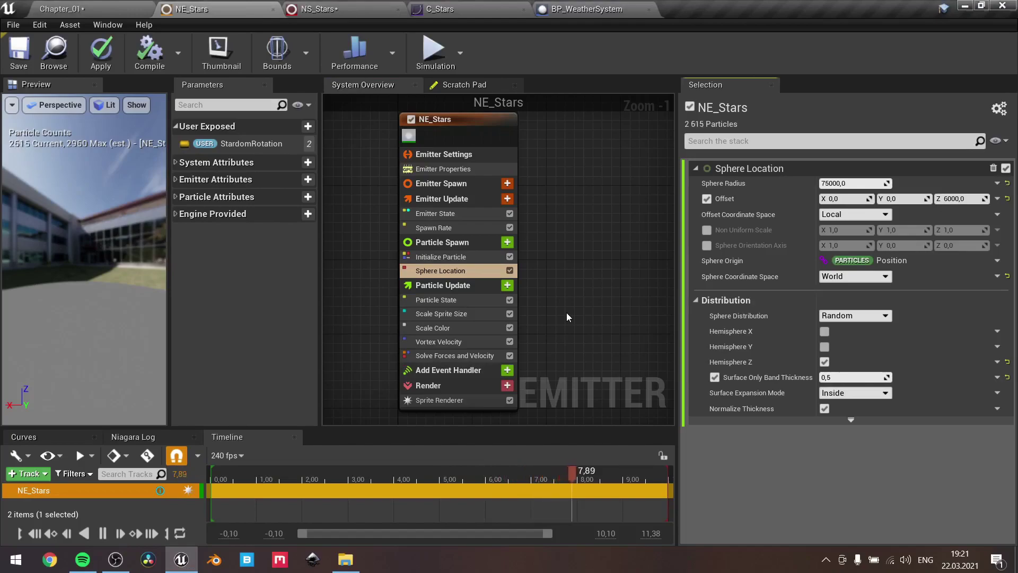
pyautogui.click(594, 10)
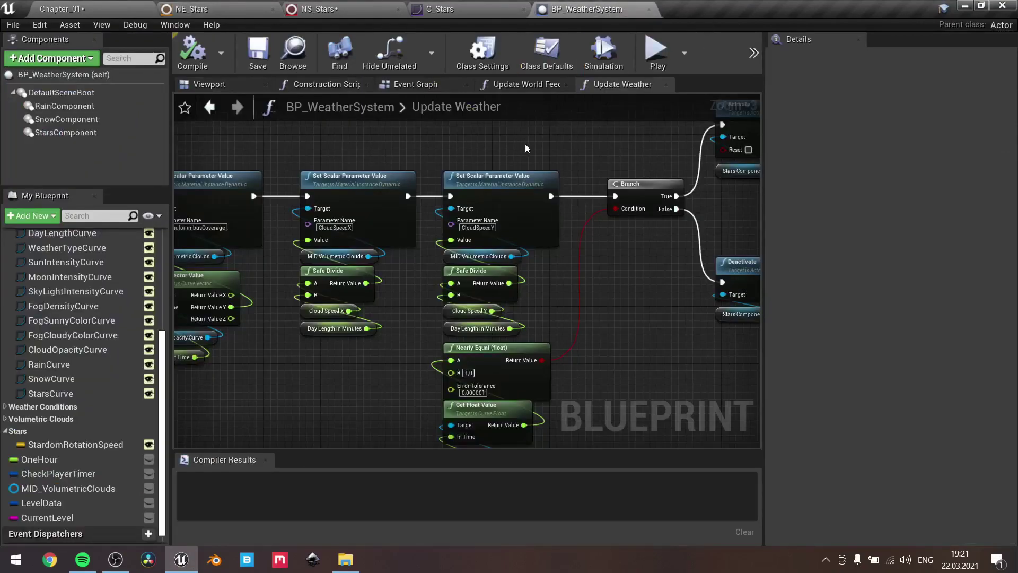
# In the Event Graph, locate the Stars AttachComponentToComponent node and its inputs
pyautogui.click(424, 86)
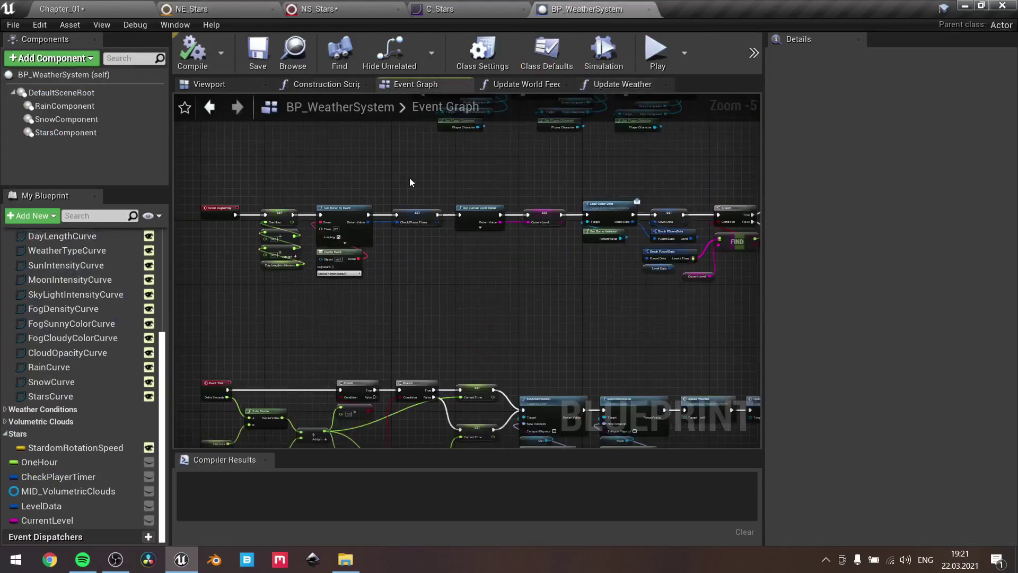
pyautogui.scroll(-1, 414, 318)
pyautogui.moveTo(413, 318); pyautogui.dragTo(472, 366, button='right')
pyautogui.scroll(3, 472, 366)
pyautogui.moveTo(424, 332); pyautogui.dragTo(355, 330, button='right')
pyautogui.scroll(3, 660, 385)
pyautogui.moveTo(660, 385); pyautogui.dragTo(589, 431, button='right')
pyautogui.scroll(-1, 598, 394)
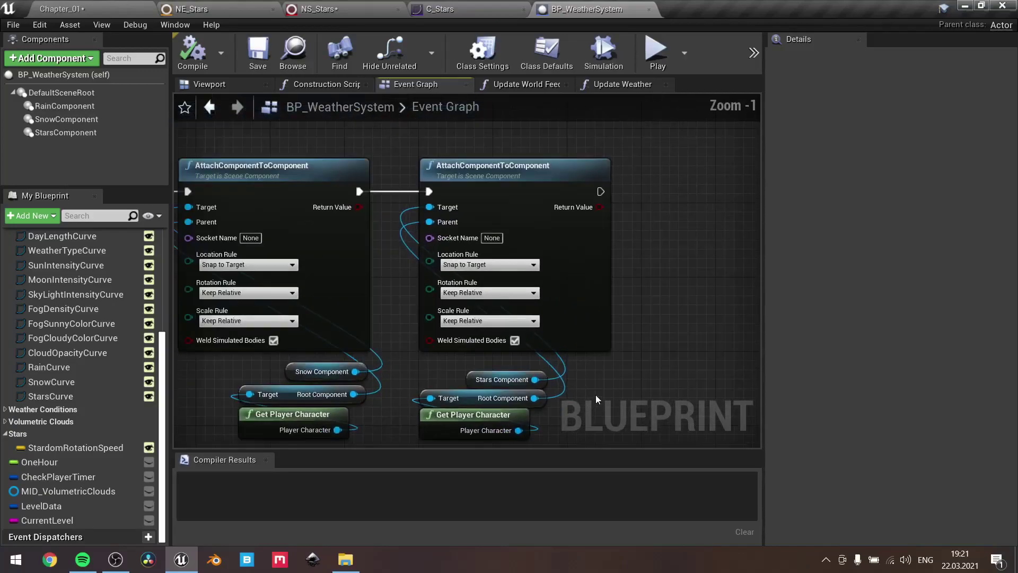
pyautogui.moveTo(620, 408); pyautogui.dragTo(416, 154)
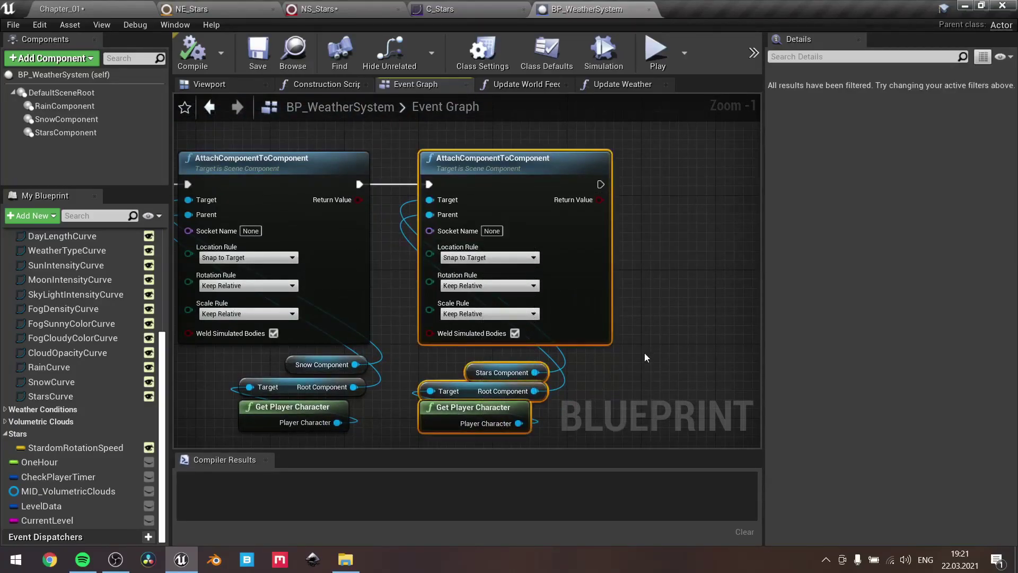
# Frame the Rain, Snow and Stars attach nodes together, each attached to the player's root
pyautogui.moveTo(645, 356); pyautogui.dragTo(668, 305, button='right')
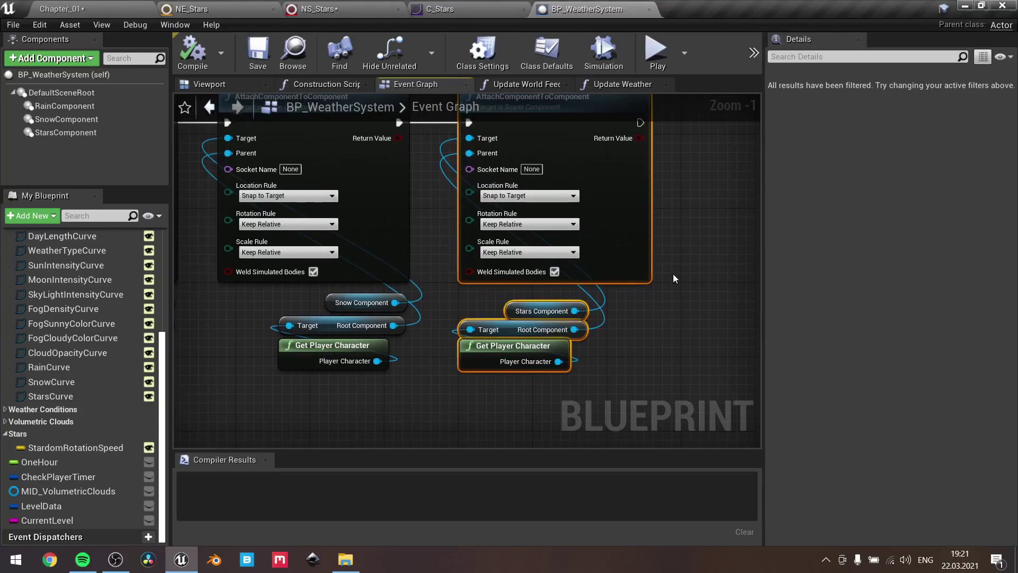
pyautogui.moveTo(673, 273); pyautogui.dragTo(646, 320, button='right')
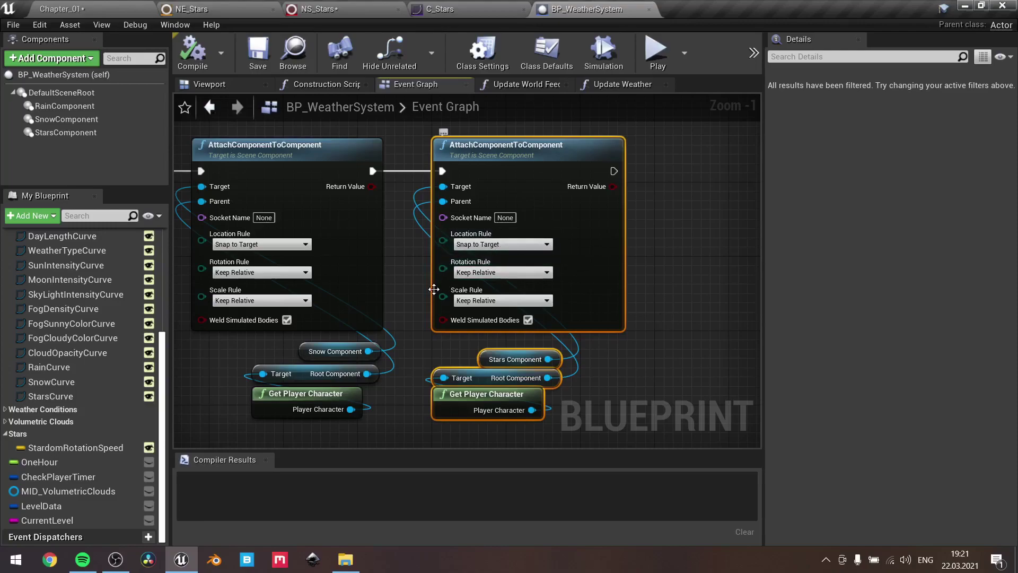
pyautogui.moveTo(431, 288); pyautogui.dragTo(615, 249, button='right')
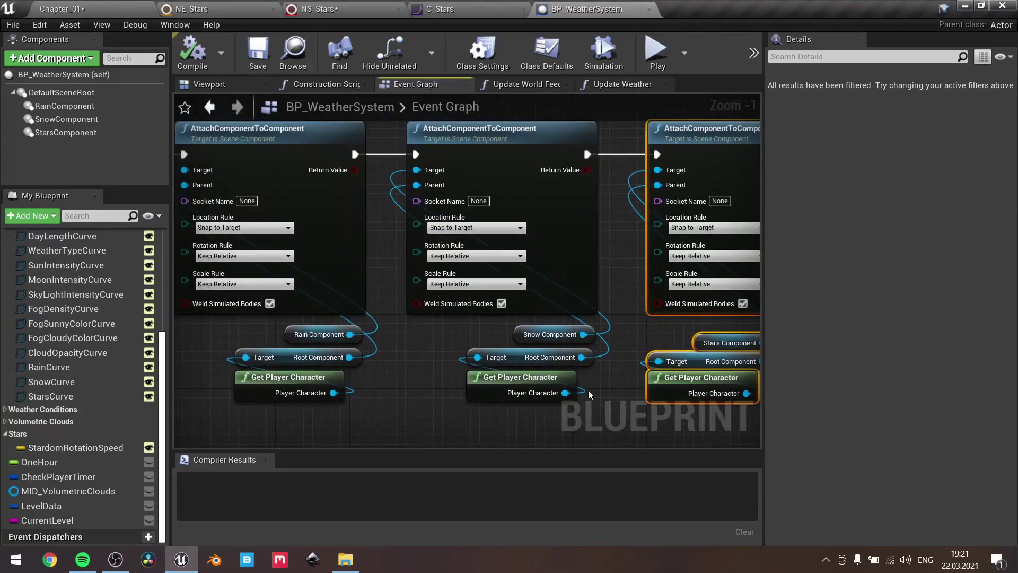
pyautogui.moveTo(599, 413); pyautogui.dragTo(465, 320)
pyautogui.click(478, 419)
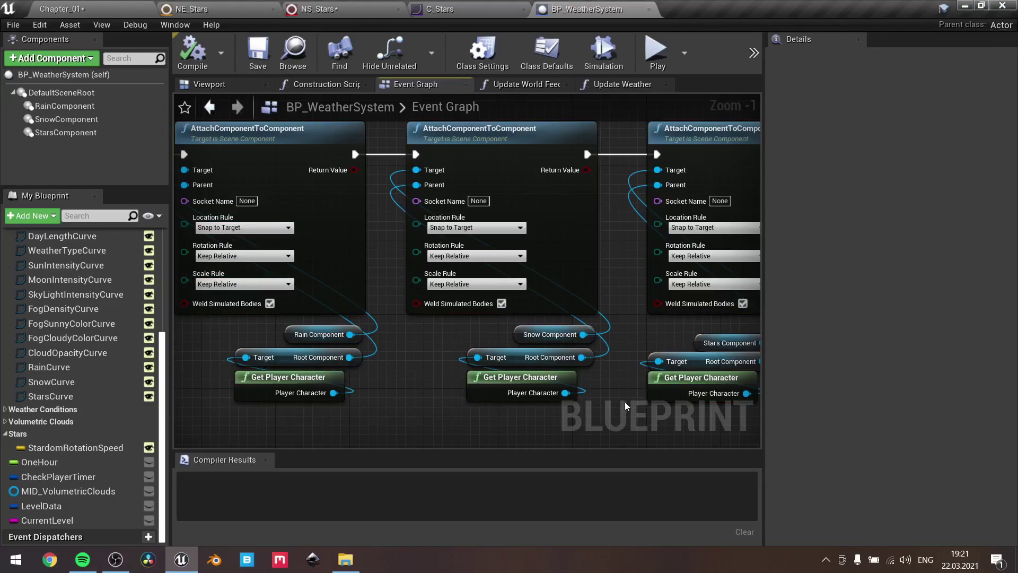
pyautogui.moveTo(628, 404); pyautogui.dragTo(407, 376, button='right')
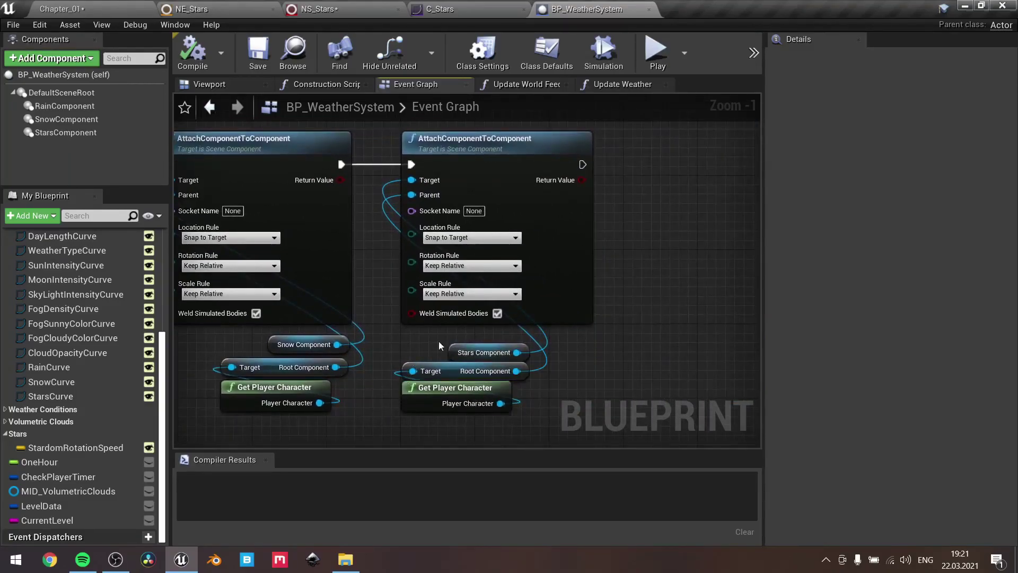
pyautogui.scroll(-1, 415, 342)
pyautogui.moveTo(415, 342); pyautogui.dragTo(579, 340, button='right')
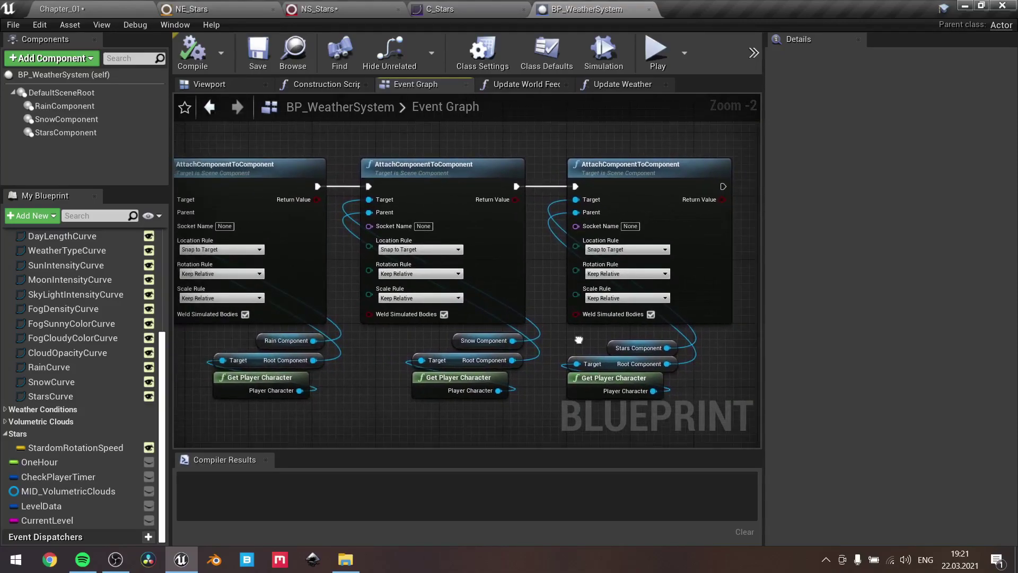